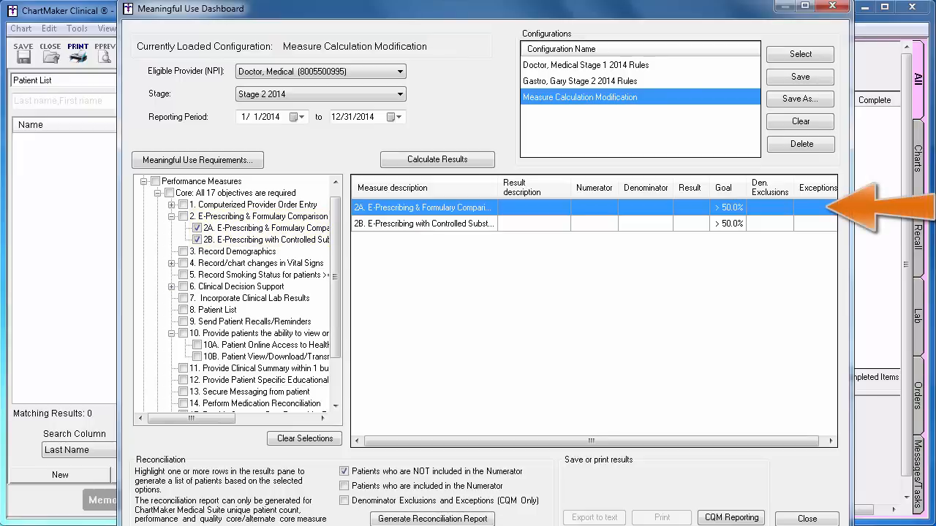
Highlight the 2A and 2B E-Prescribing measures one after the other in the dashboard results to compare them
{"action": "left_click", "coordinate": [803, 221]}
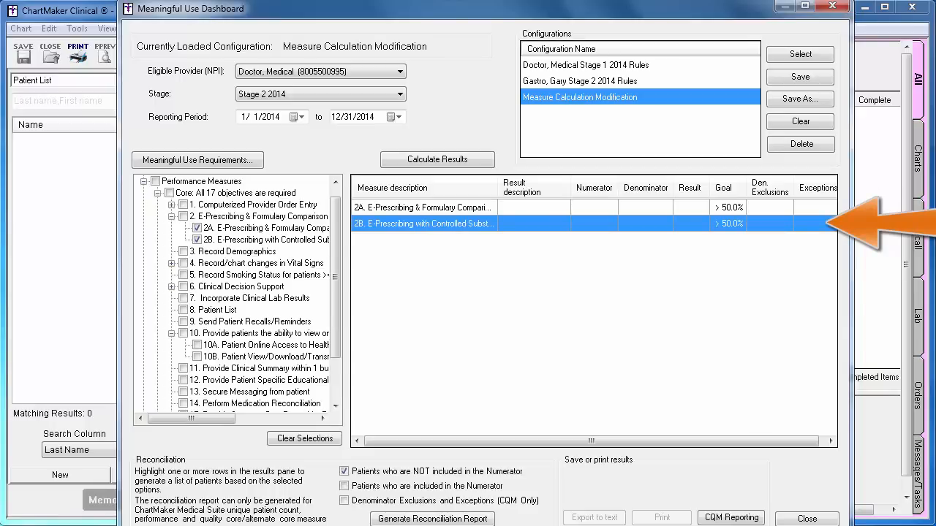
{"action": "left_click", "coordinate": [803, 209]}
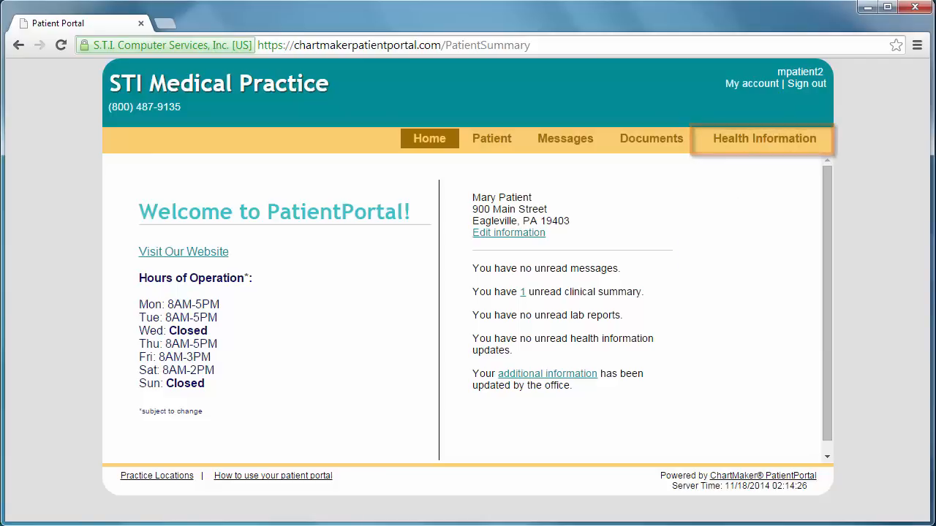
In the patient portal, view the patient's other health information and the clinical summary dated 10/21/2014 1:02:41 PM
{"action": "mouse_move", "coordinate": [814, 142]}
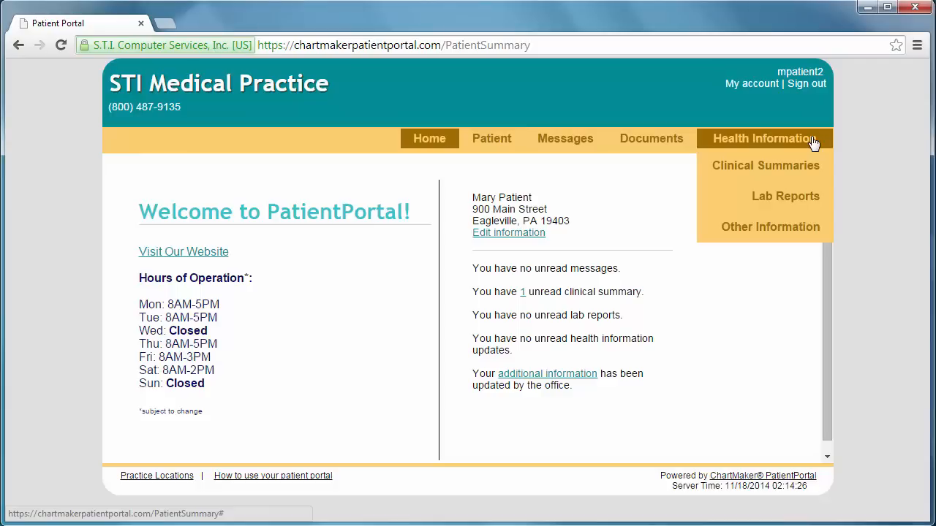
{"action": "left_click", "coordinate": [825, 228]}
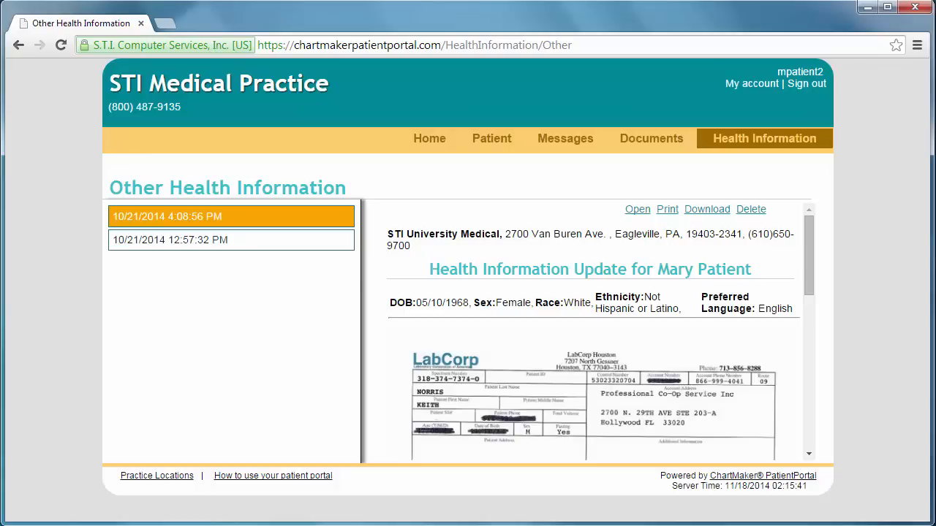
{"action": "mouse_move", "coordinate": [812, 148]}
{"action": "left_click", "coordinate": [806, 165]}
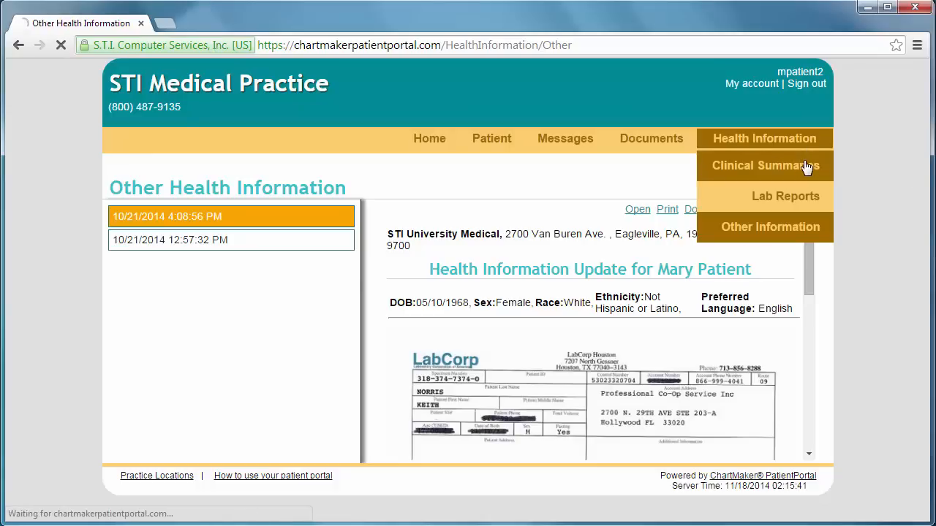
{"action": "left_click", "coordinate": [234, 241]}
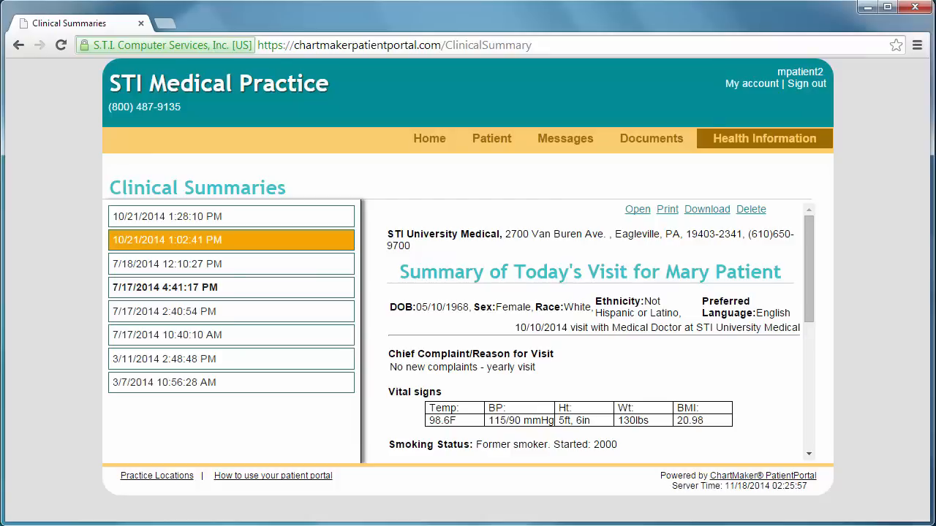
{"action": "left_click", "coordinate": [117, 215]}
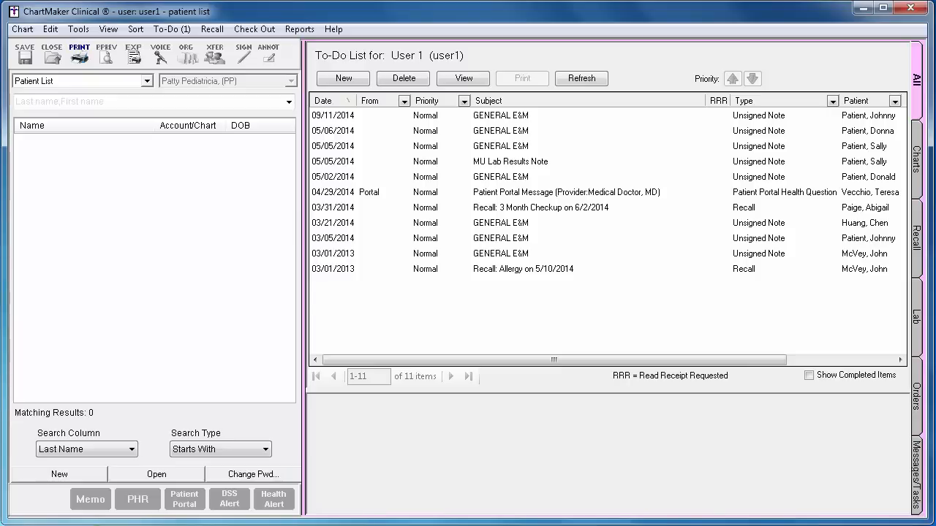
In ChartMaker Clinical, open the document scanning window to view its PatientPortal export option, and close it
{"action": "left_click", "coordinate": [22, 29]}
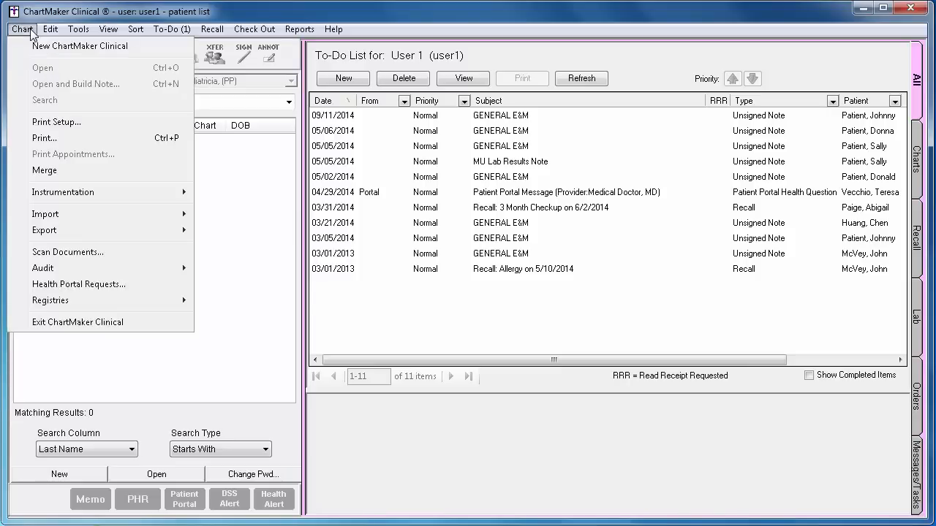
{"action": "left_click", "coordinate": [67, 252]}
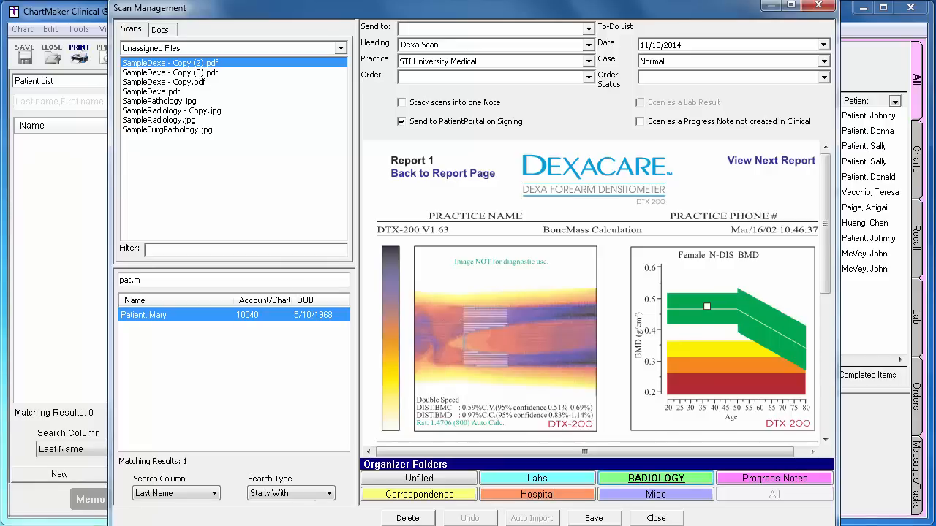
{"action": "left_click", "coordinate": [656, 519]}
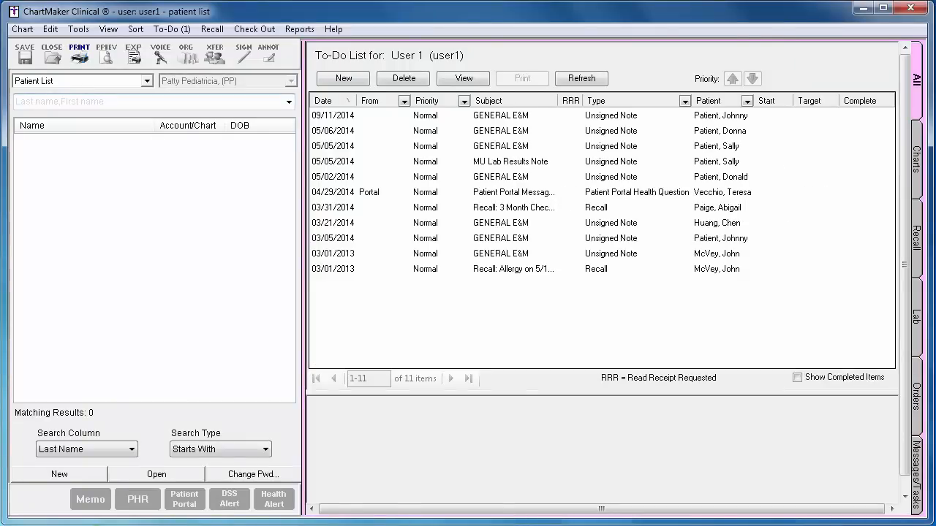
Open the chart of the recently used patient and bring up the options for the 03-12-2014 General E&M note
{"action": "left_click", "coordinate": [289, 102]}
{"action": "left_click", "coordinate": [280, 115]}
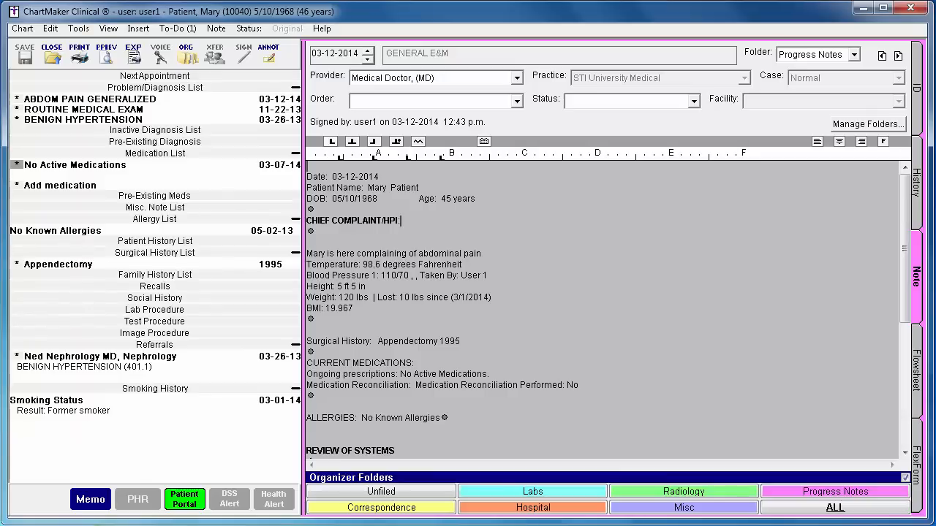
{"action": "right_click", "coordinate": [636, 228]}
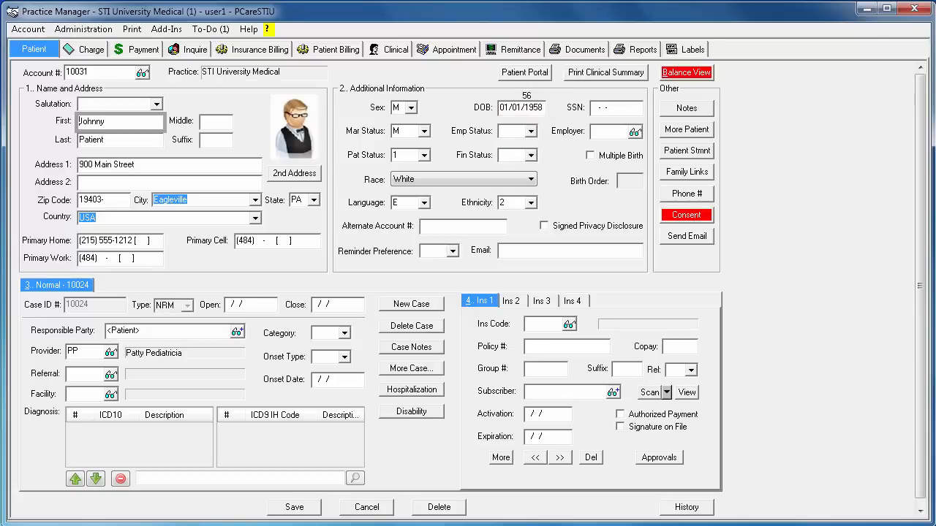
In Practice Manager, authorize the patient for the PatientPortal using printed registration instructions, and reopen the patient's portal settings
{"action": "left_click", "coordinate": [541, 76]}
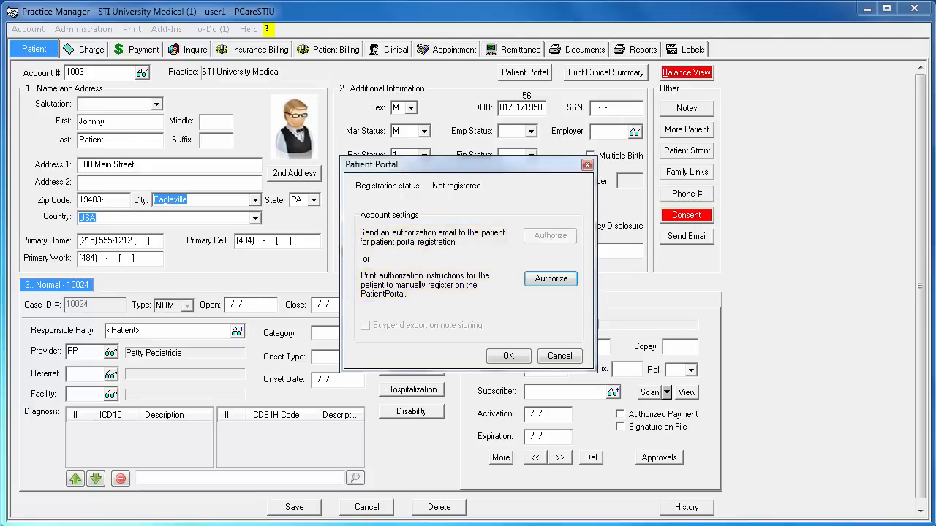
{"action": "left_click", "coordinate": [549, 278]}
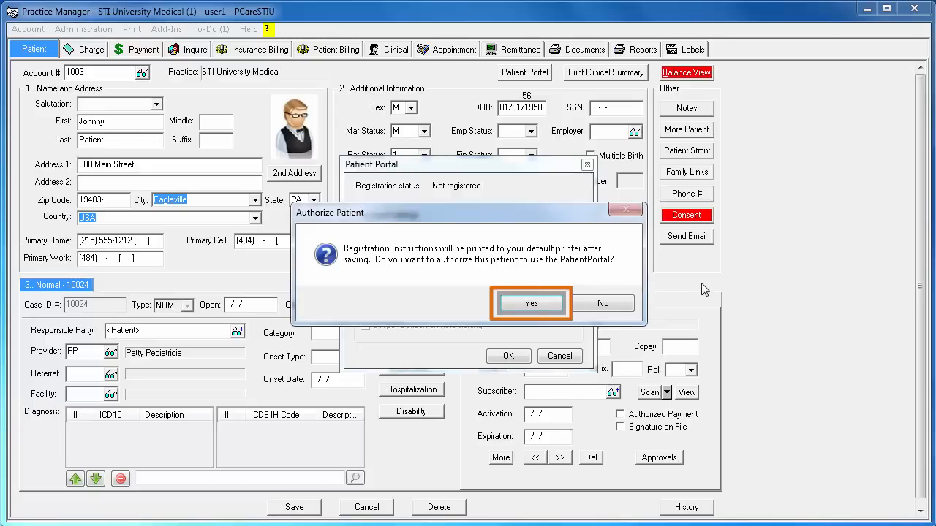
{"action": "left_click", "coordinate": [542, 304]}
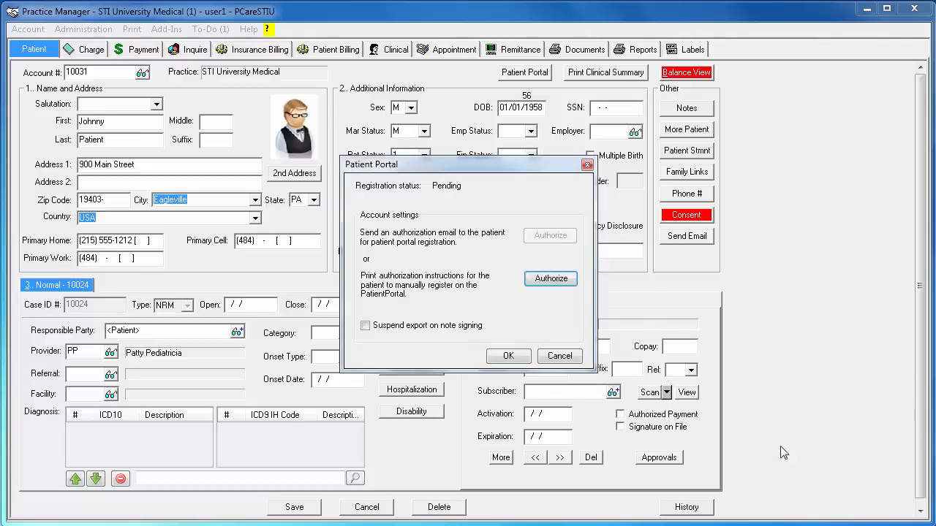
{"action": "left_click", "coordinate": [508, 356]}
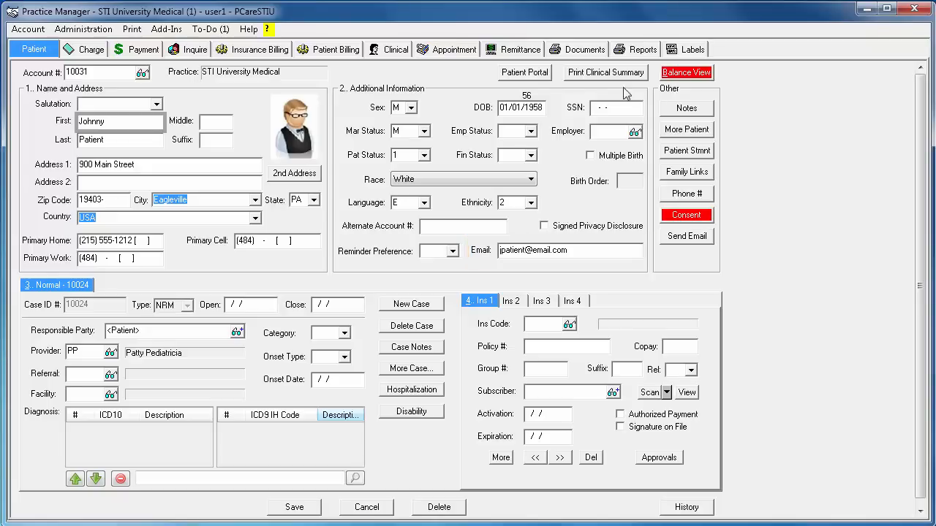
{"action": "left_click", "coordinate": [540, 75]}
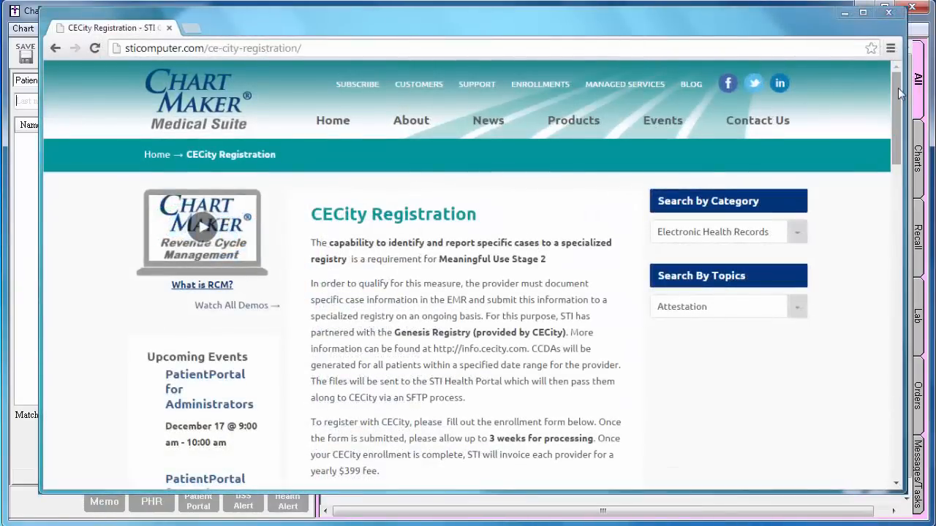
Review the CECity and EPCS enrollment information on the STI website and the CECity enrollment task in the to-do list
{"action": "left_click_drag", "start_coordinate": [901, 92], "coordinate": [870, 319]}
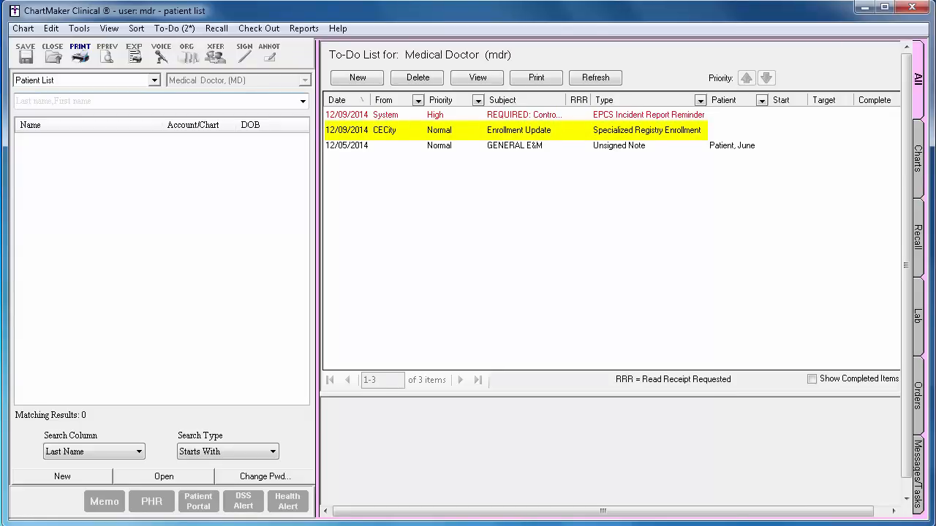
{"action": "left_click", "coordinate": [713, 133]}
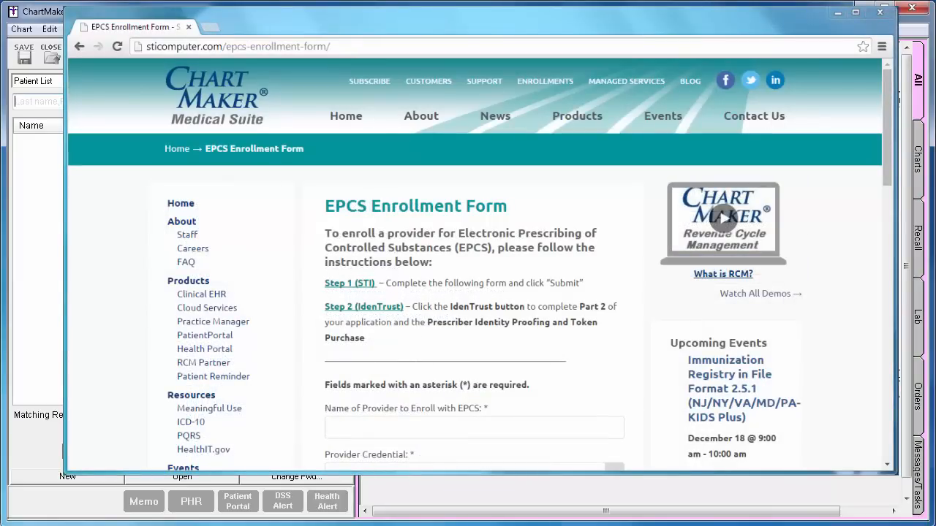
{"action": "left_click_drag", "start_coordinate": [887, 128], "coordinate": [888, 319]}
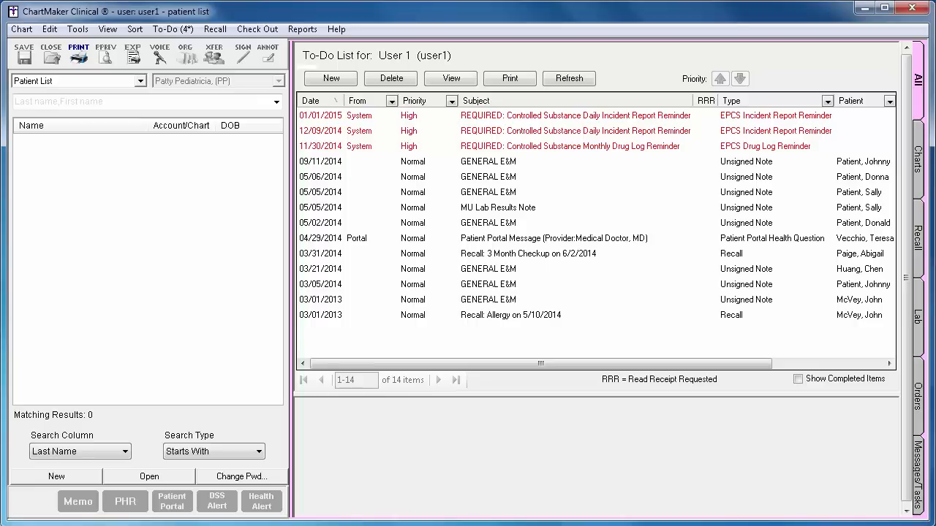
In ChartMaker Clinical, open the properties of user1 from the Users system table
{"action": "left_click", "coordinate": [49, 30]}
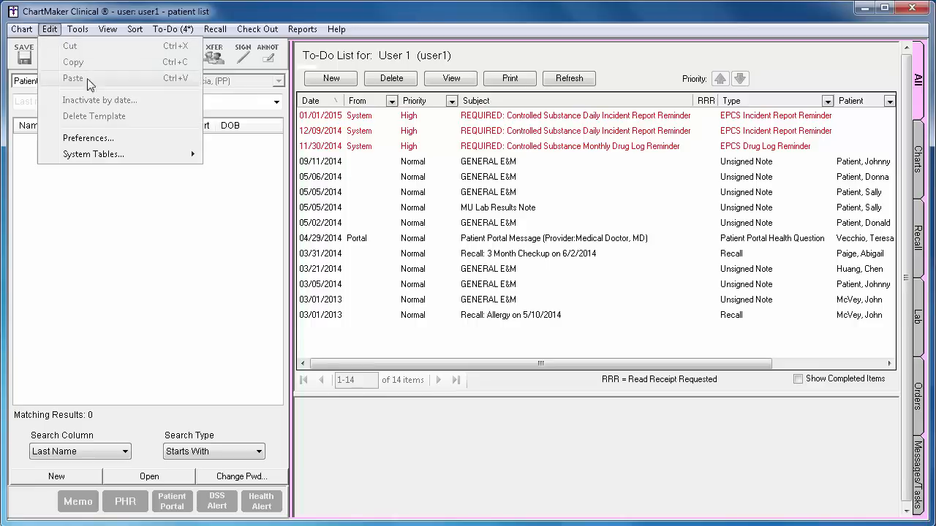
{"action": "mouse_move", "coordinate": [145, 163]}
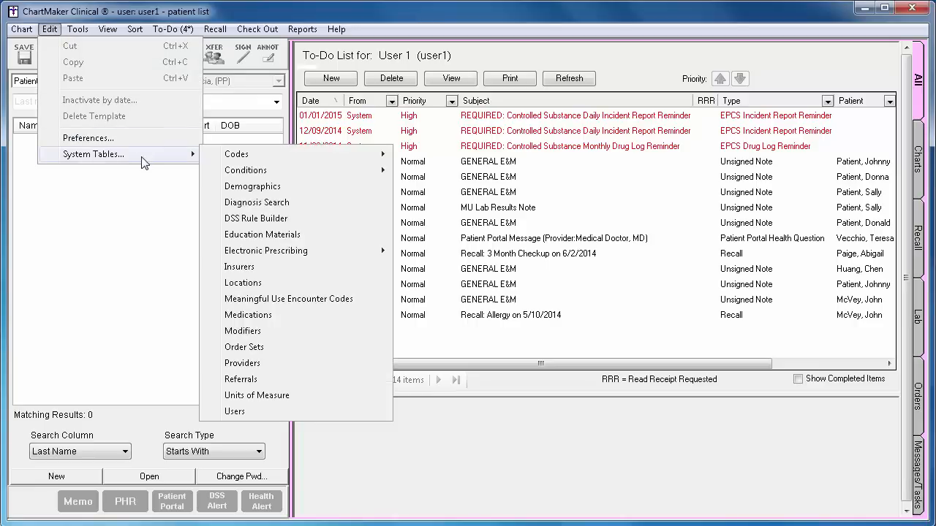
{"action": "left_click", "coordinate": [327, 412]}
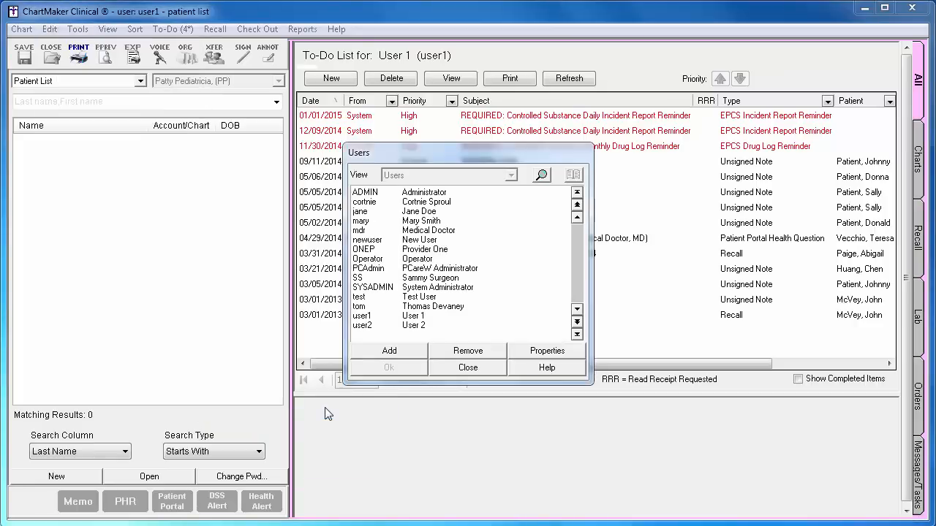
{"action": "left_click", "coordinate": [368, 316]}
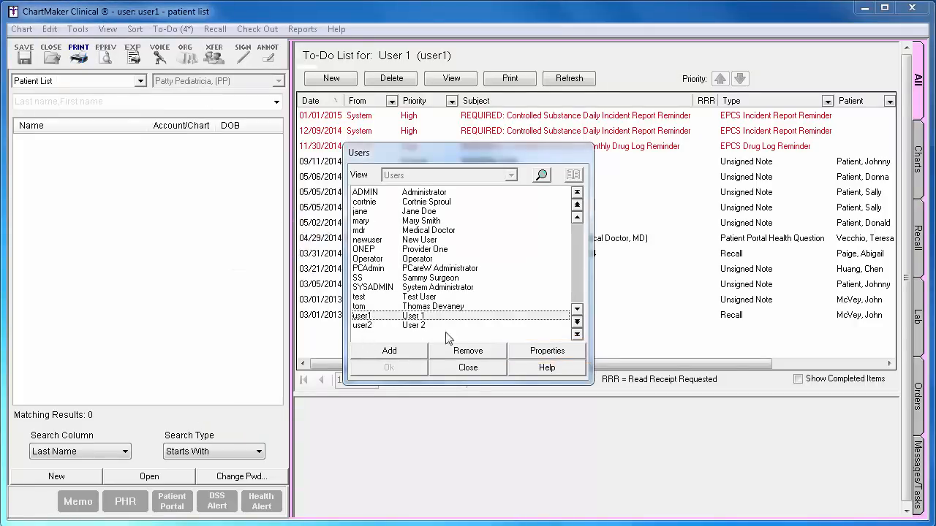
{"action": "left_click", "coordinate": [547, 355]}
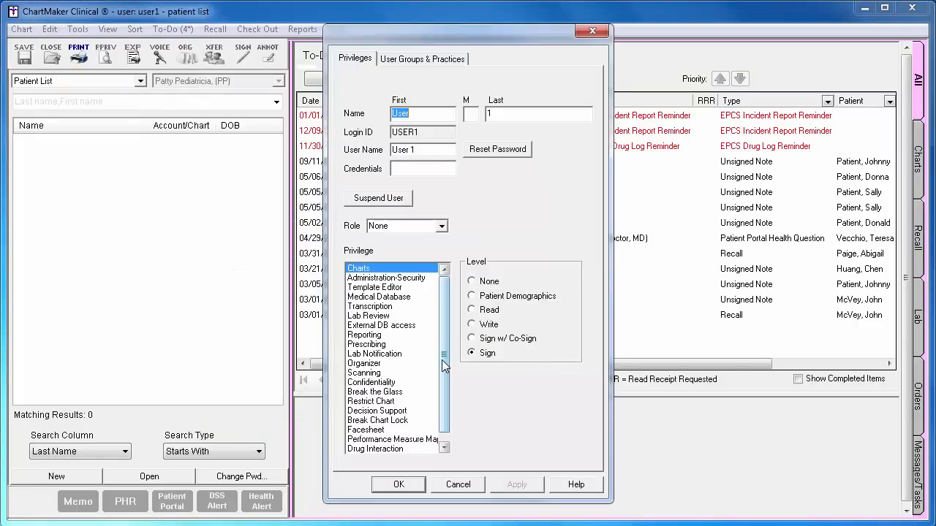
Select user1's Logical Access privilege at the Authorized level, accept the properties and close the Users table
{"action": "left_click_drag", "start_coordinate": [441, 359], "coordinate": [443, 390]}
{"action": "left_click", "coordinate": [407, 449]}
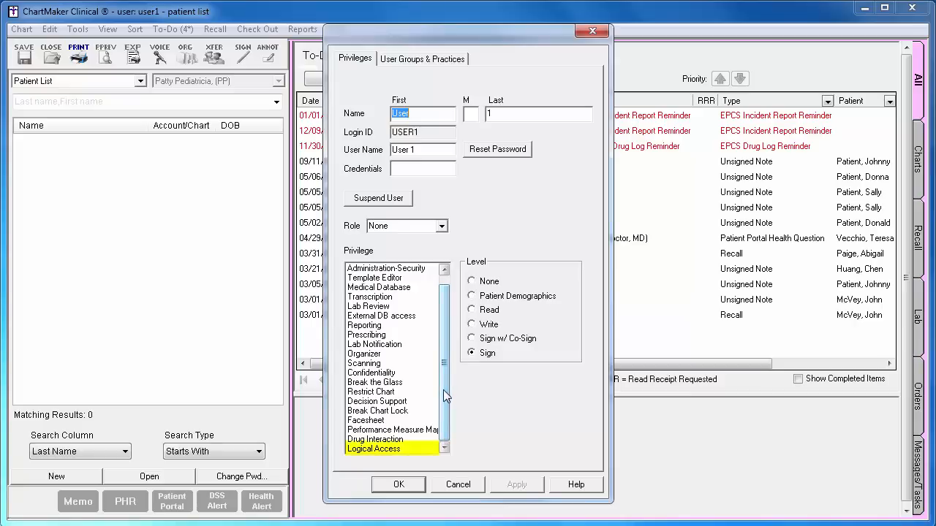
{"action": "left_click", "coordinate": [407, 449]}
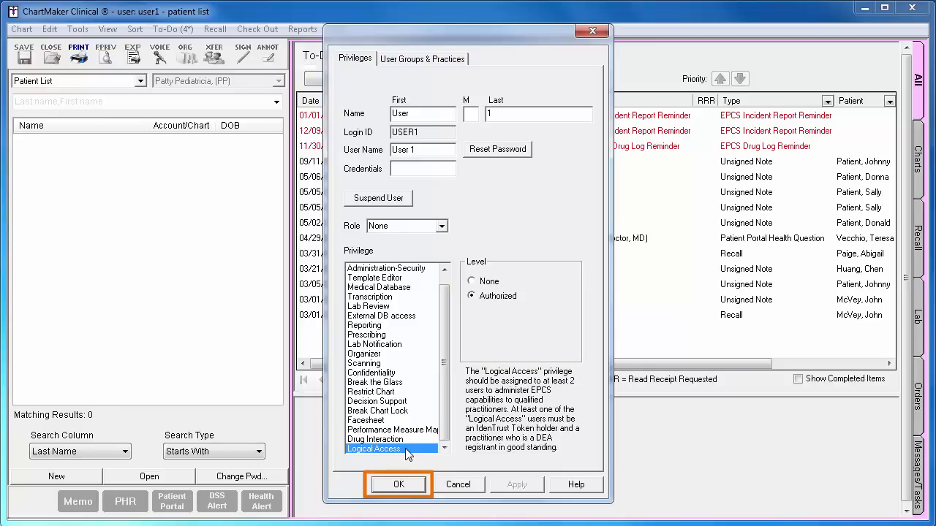
{"action": "left_click", "coordinate": [389, 486]}
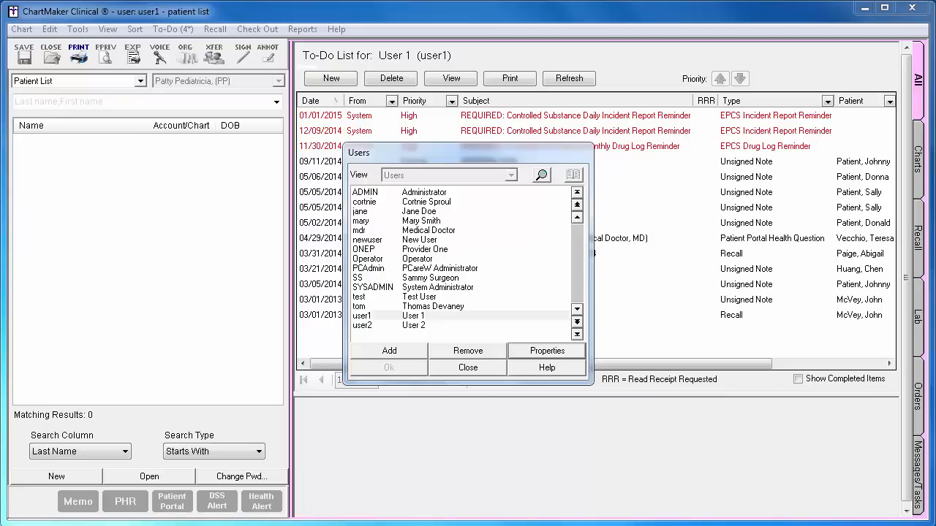
{"action": "left_click", "coordinate": [468, 368]}
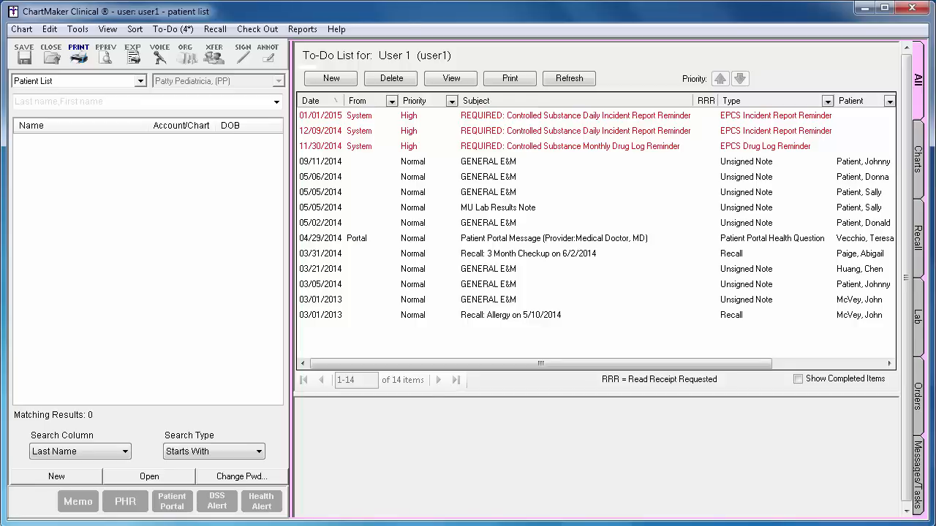
In the electronic prescribing Prescriber Setup, enable EPCS for the Main location of the provider coded MD and save the setup
{"action": "left_click", "coordinate": [49, 30]}
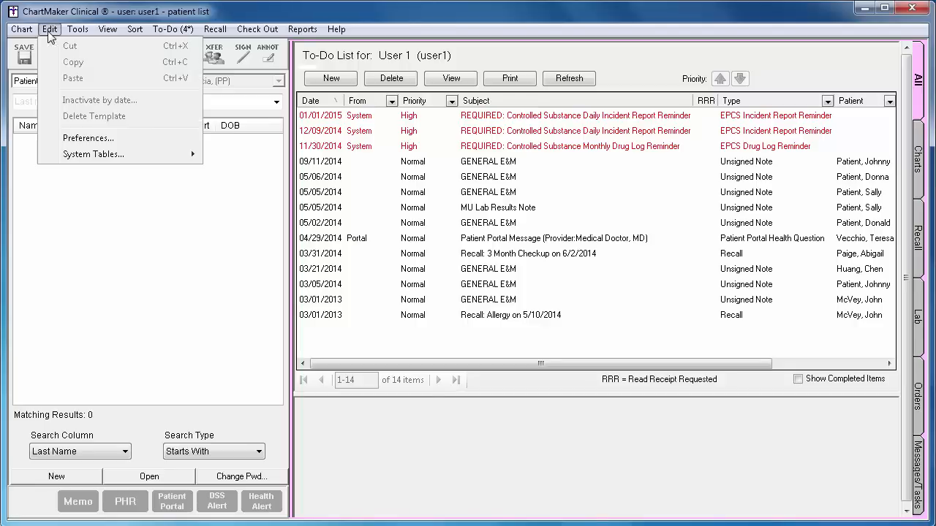
{"action": "mouse_move", "coordinate": [170, 158]}
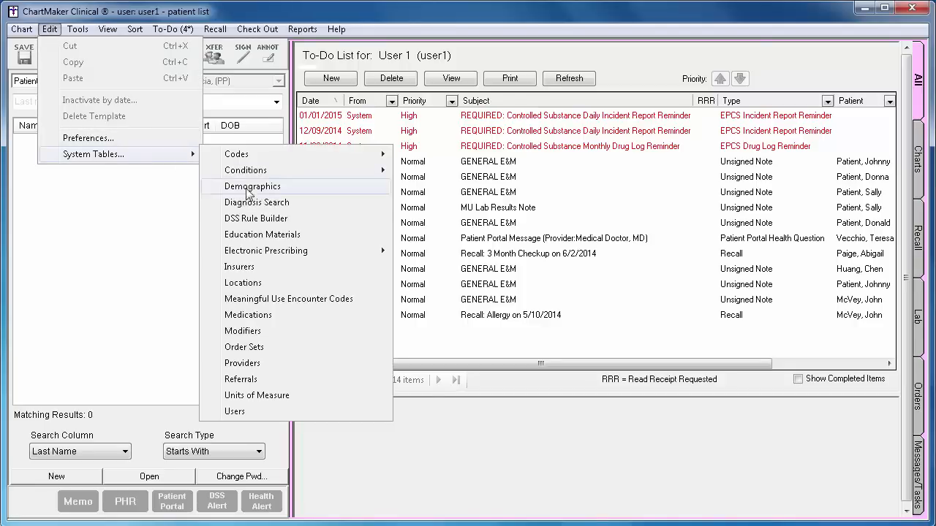
{"action": "mouse_move", "coordinate": [364, 252]}
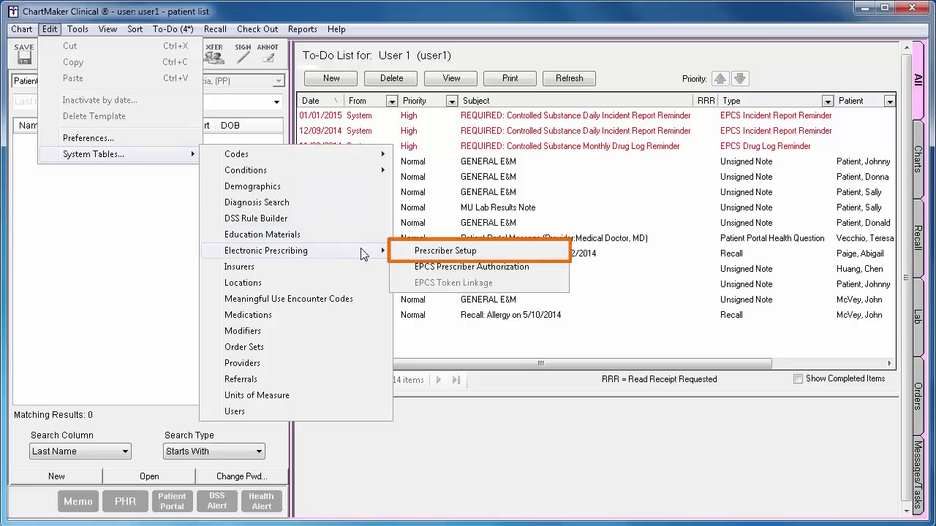
{"action": "left_click", "coordinate": [555, 250]}
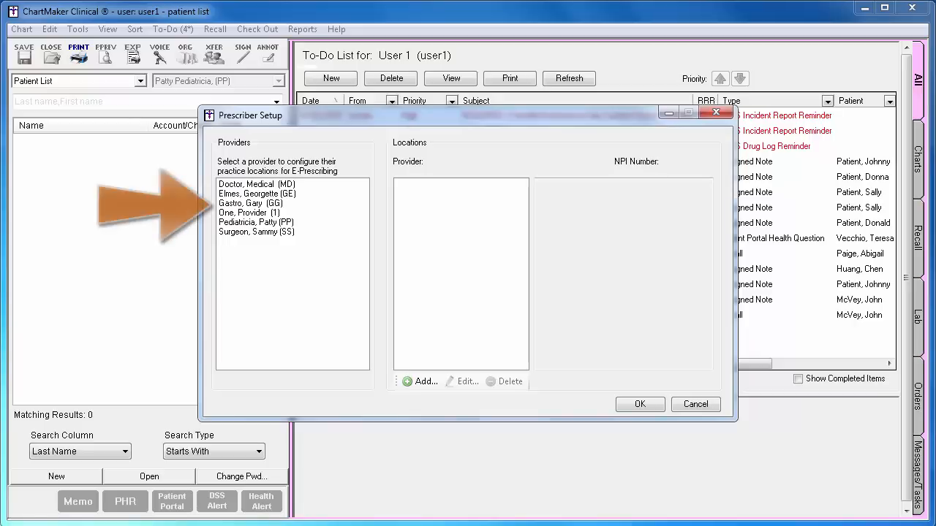
{"action": "left_click", "coordinate": [234, 188]}
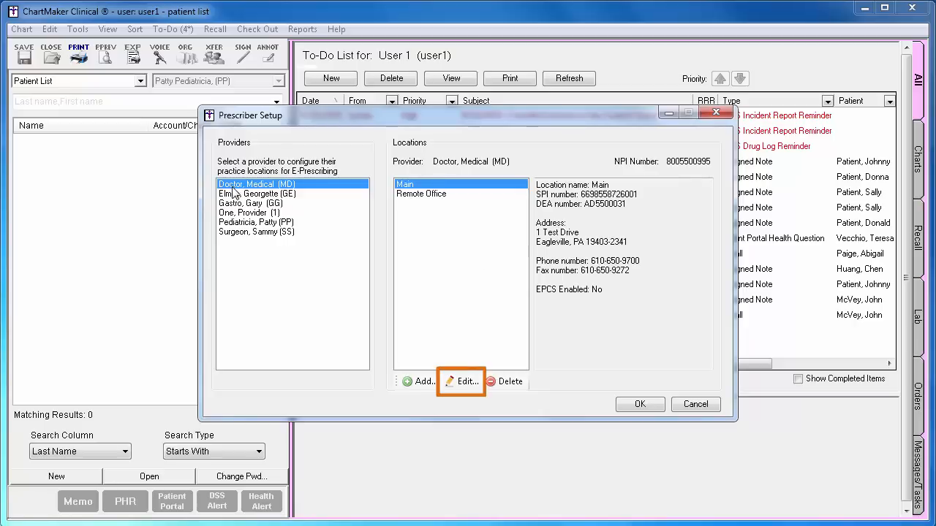
{"action": "left_click", "coordinate": [462, 381]}
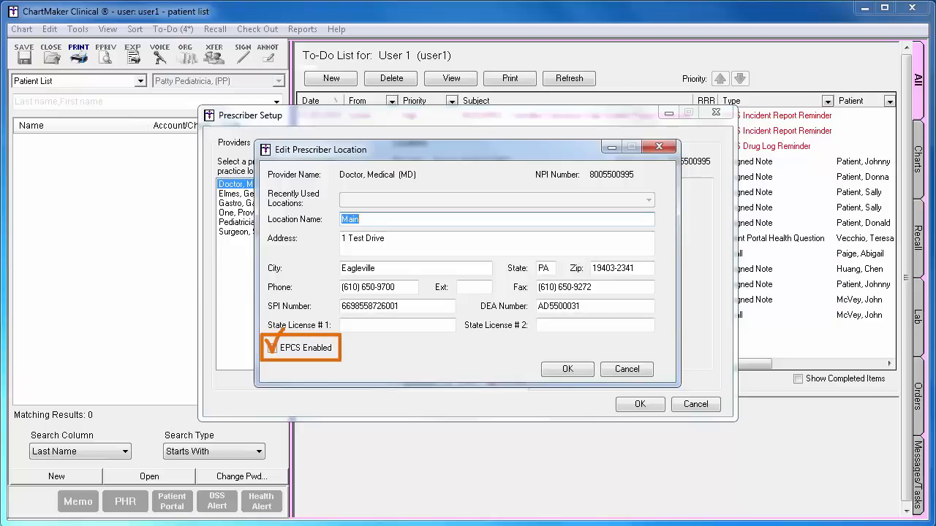
{"action": "left_click", "coordinate": [272, 348]}
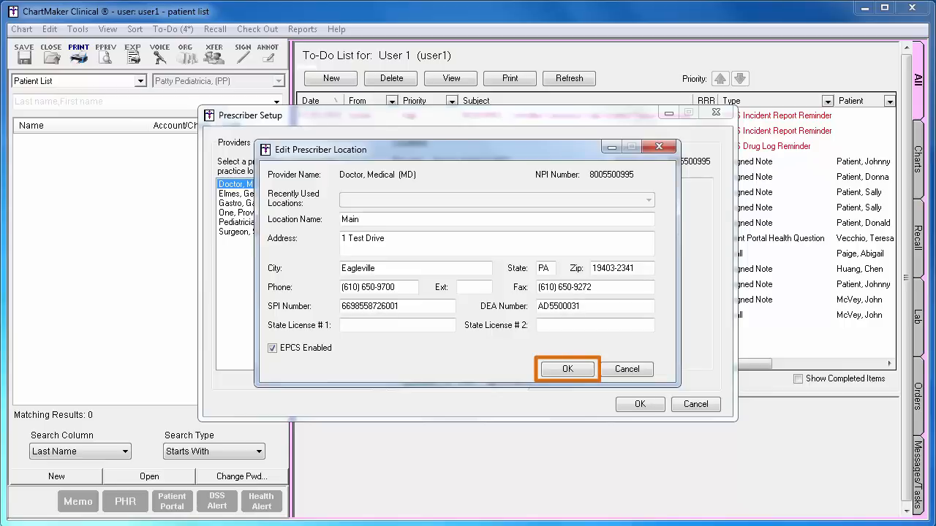
{"action": "left_click", "coordinate": [566, 370]}
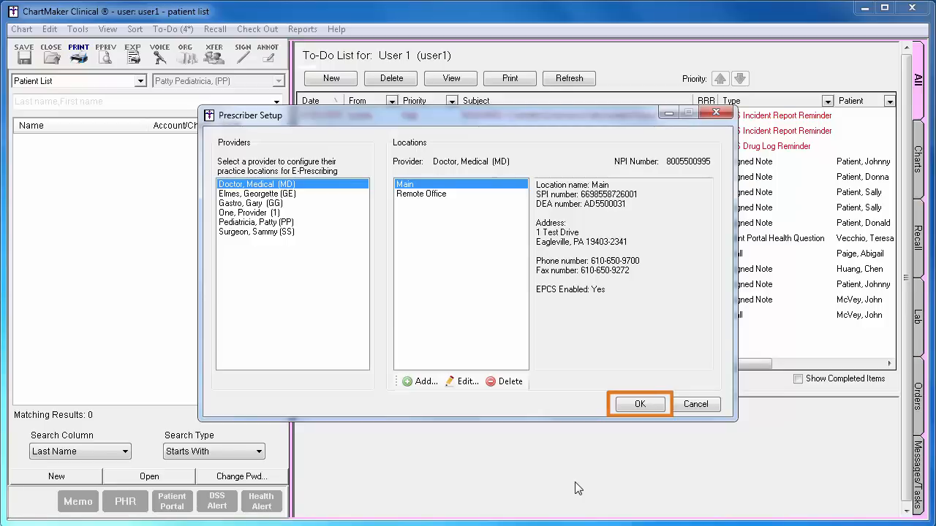
{"action": "left_click", "coordinate": [641, 403]}
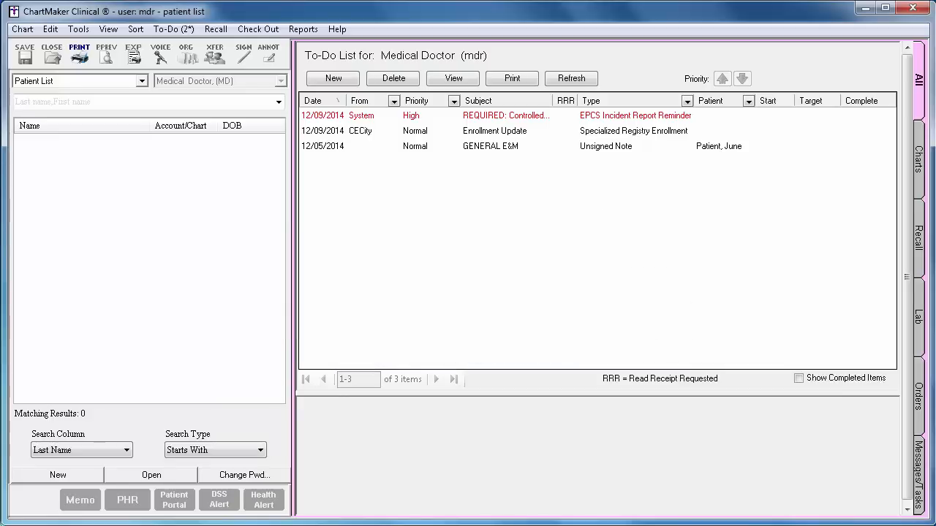
As user mdr, load the EPCS token with the second IGC CA 1 certificate and link it to the provider account
{"action": "left_click", "coordinate": [50, 29]}
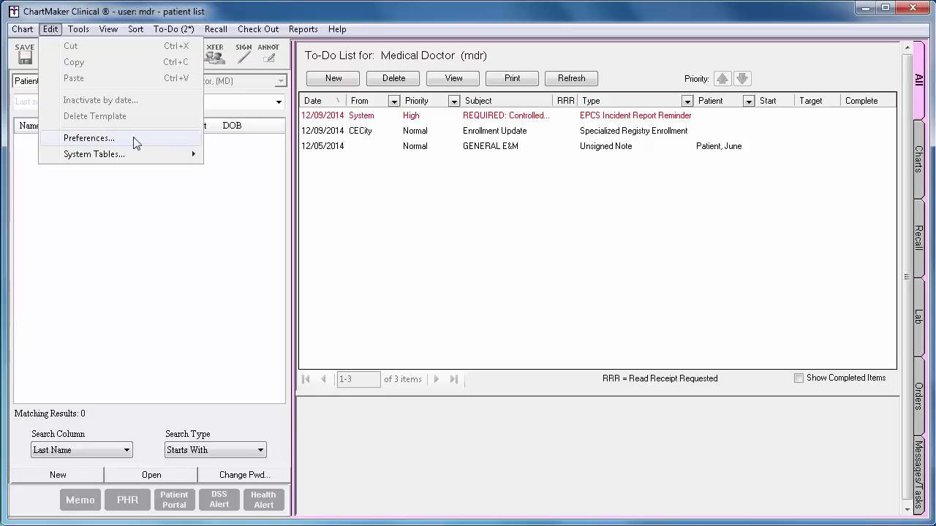
{"action": "mouse_move", "coordinate": [155, 161]}
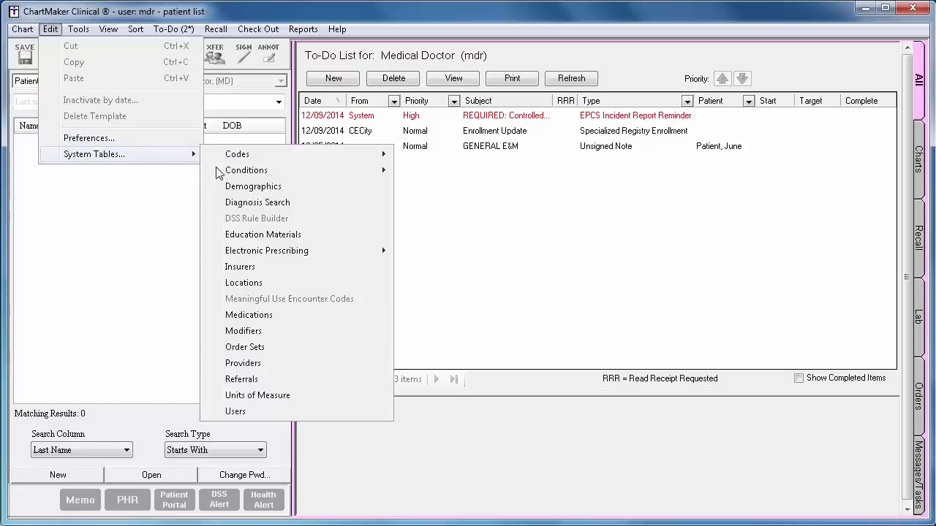
{"action": "mouse_move", "coordinate": [347, 254]}
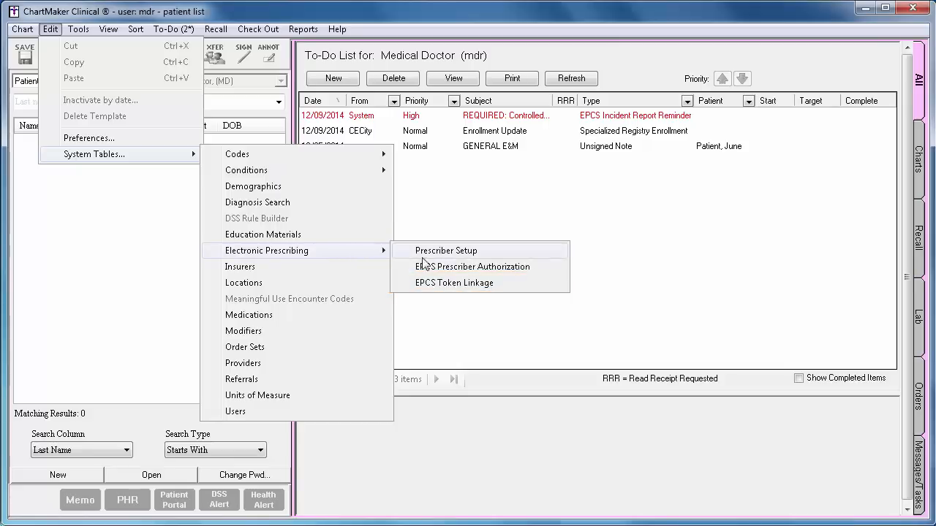
{"action": "left_click", "coordinate": [542, 287]}
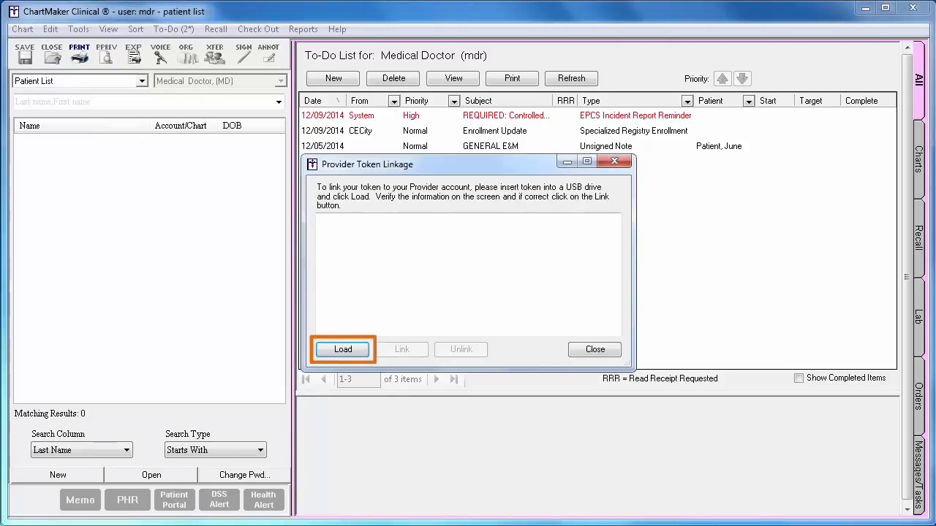
{"action": "left_click", "coordinate": [364, 352]}
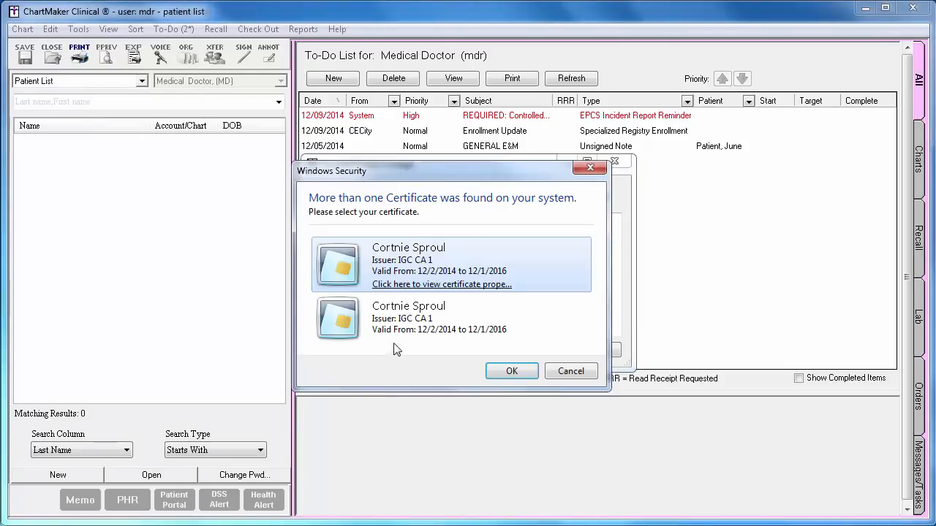
{"action": "left_click", "coordinate": [412, 330]}
{"action": "left_click", "coordinate": [512, 371]}
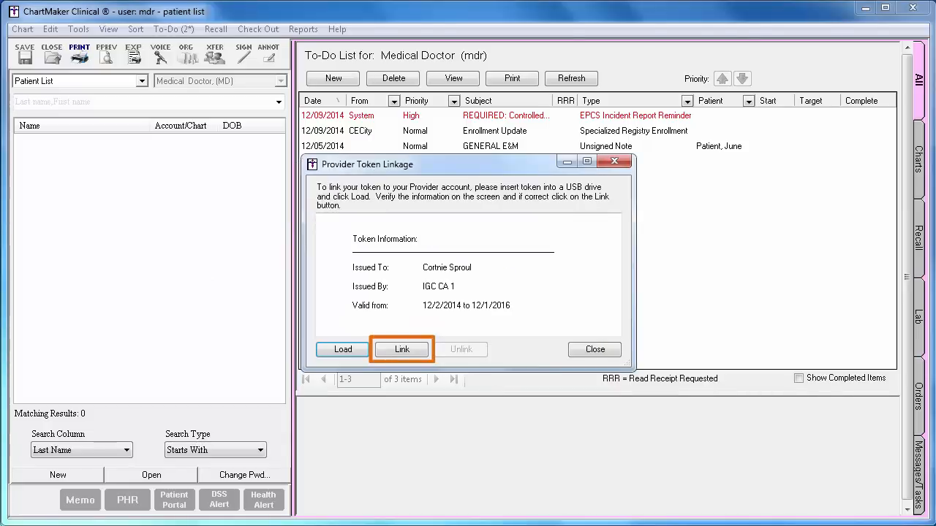
{"action": "left_click", "coordinate": [422, 357]}
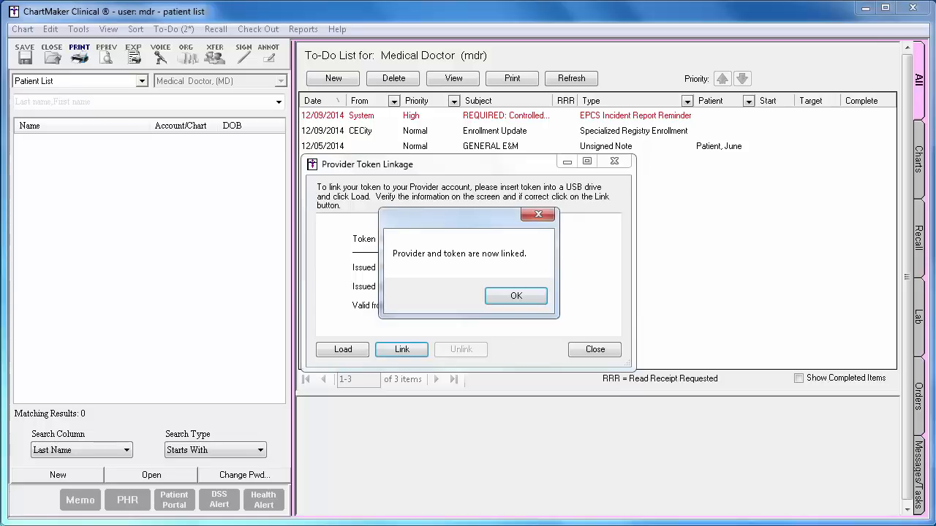
{"action": "left_click", "coordinate": [516, 295]}
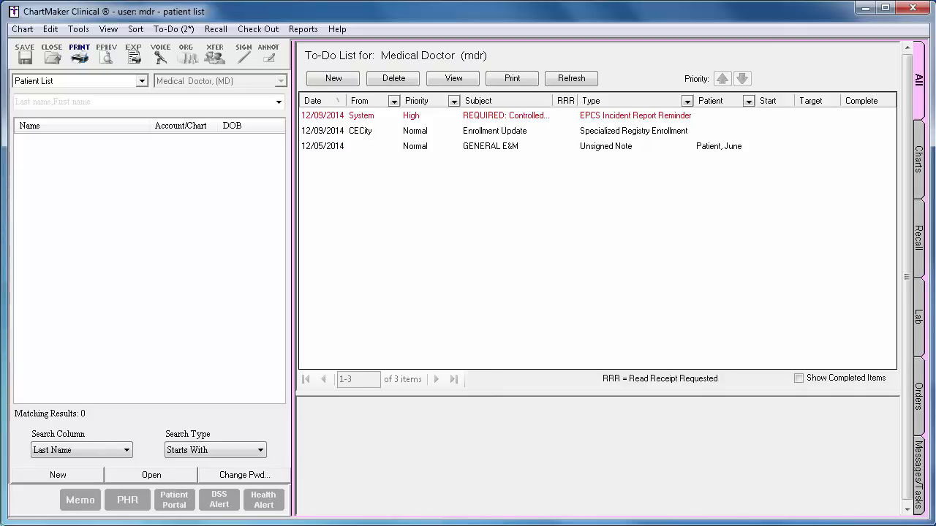
Reopen EPCS Token Linkage to examine the linked token's information and unlink option, leaving the token linked
{"action": "left_click", "coordinate": [50, 29]}
{"action": "mouse_move", "coordinate": [73, 158]}
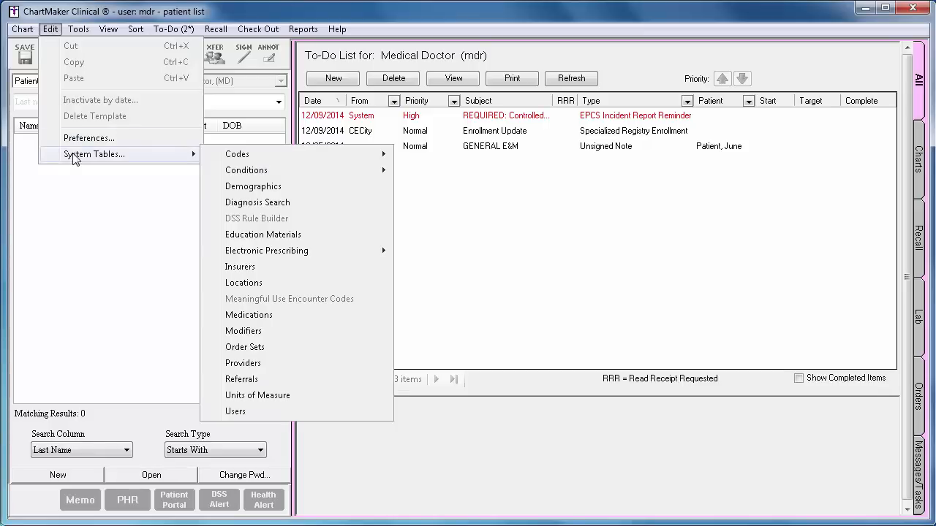
{"action": "mouse_move", "coordinate": [325, 253]}
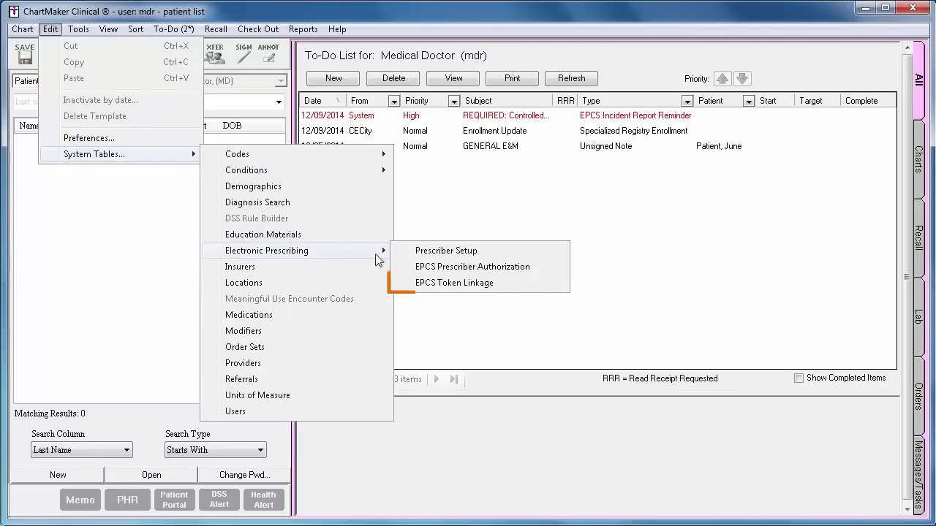
{"action": "left_click", "coordinate": [528, 283]}
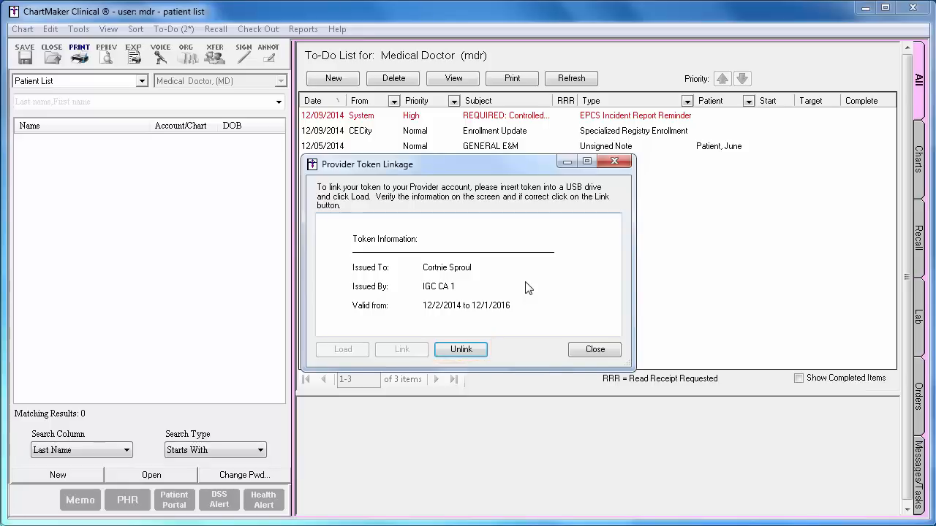
{"action": "left_click", "coordinate": [591, 349]}
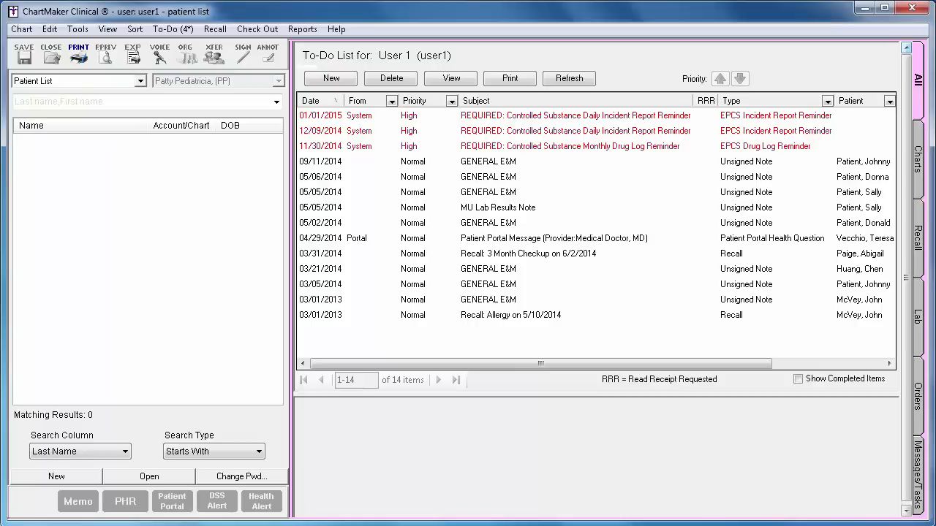
As user1, authorize the medical doctor prescriber for EPCS with mdr as Logical Access User, agreeing to the DEA and state licensing statement
{"action": "left_click", "coordinate": [51, 31]}
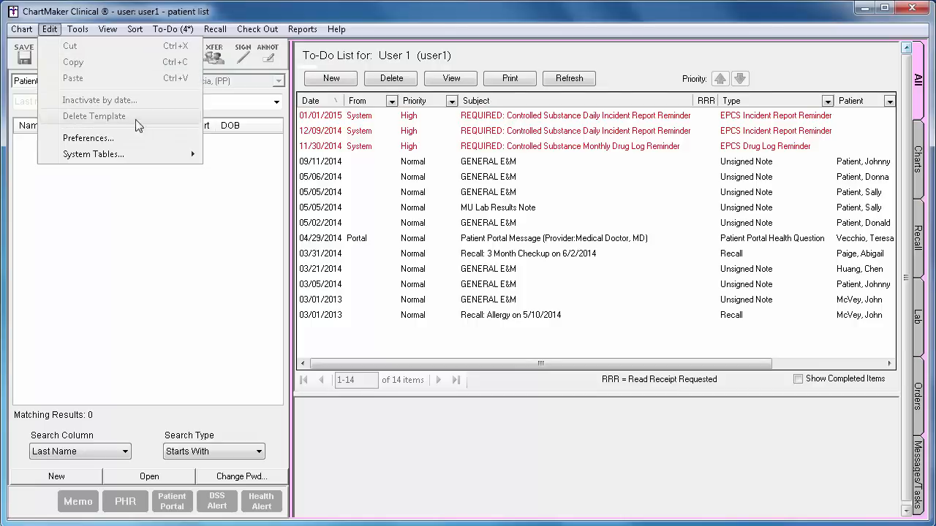
{"action": "mouse_move", "coordinate": [167, 165]}
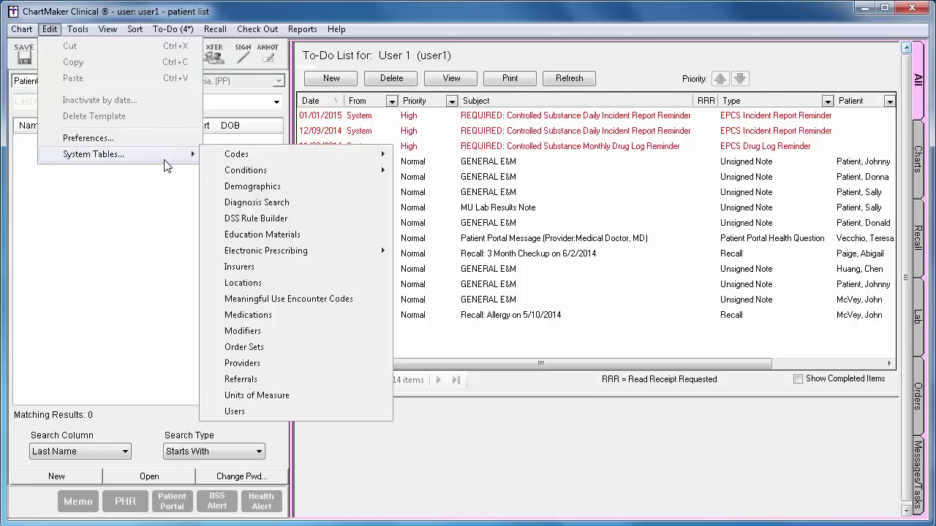
{"action": "mouse_move", "coordinate": [359, 253]}
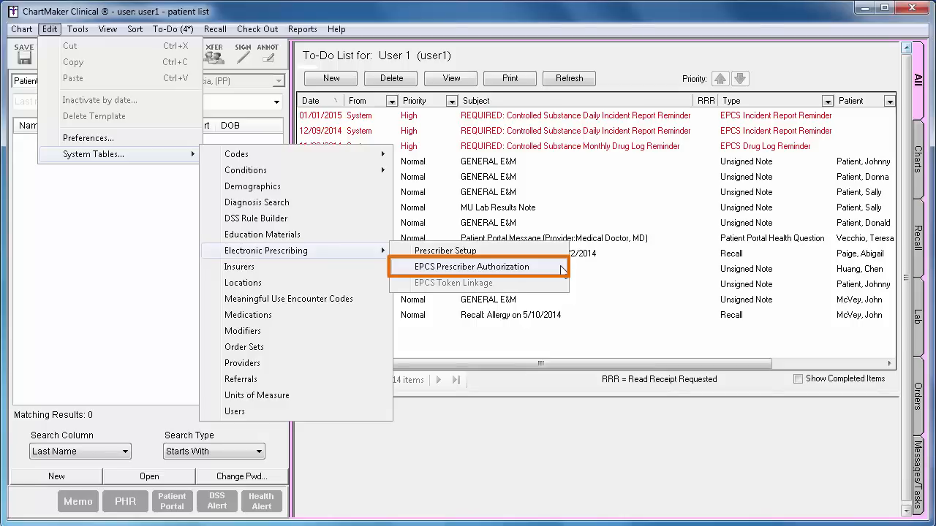
{"action": "left_click", "coordinate": [472, 267]}
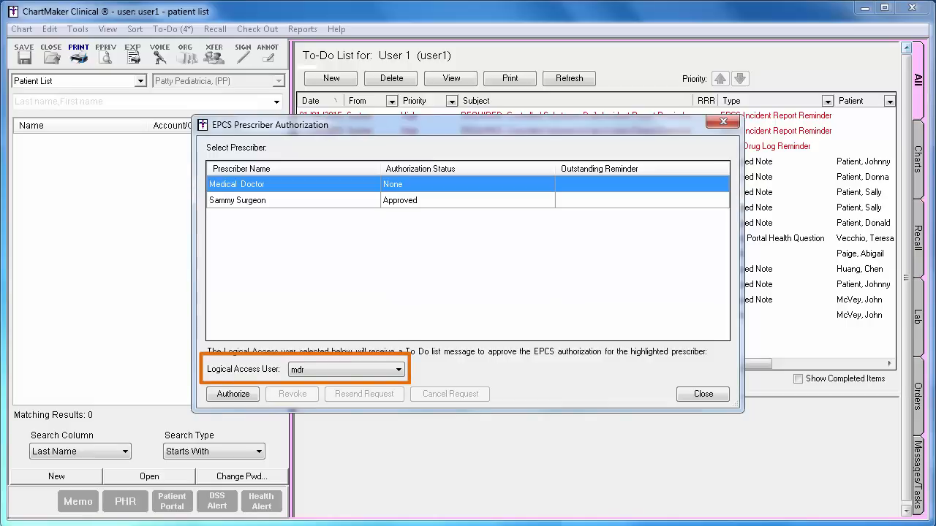
{"action": "left_click", "coordinate": [388, 369]}
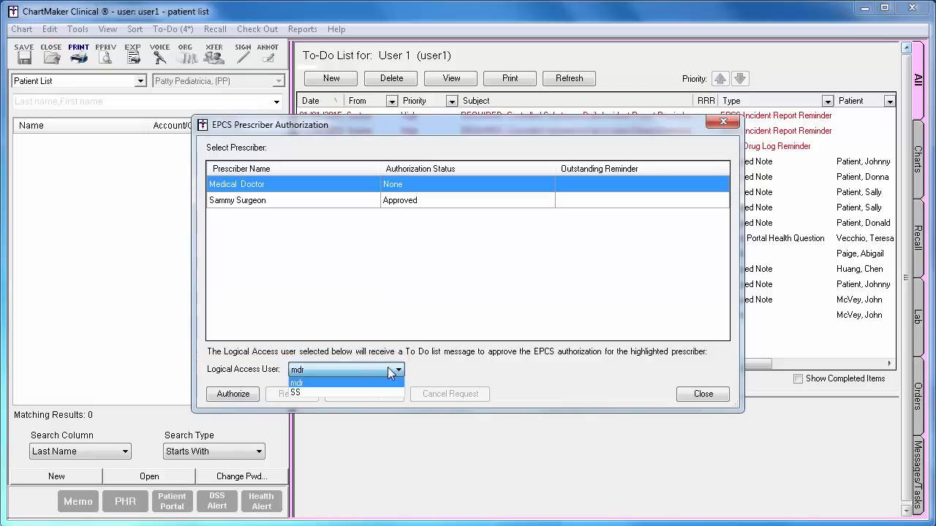
{"action": "left_click", "coordinate": [388, 367]}
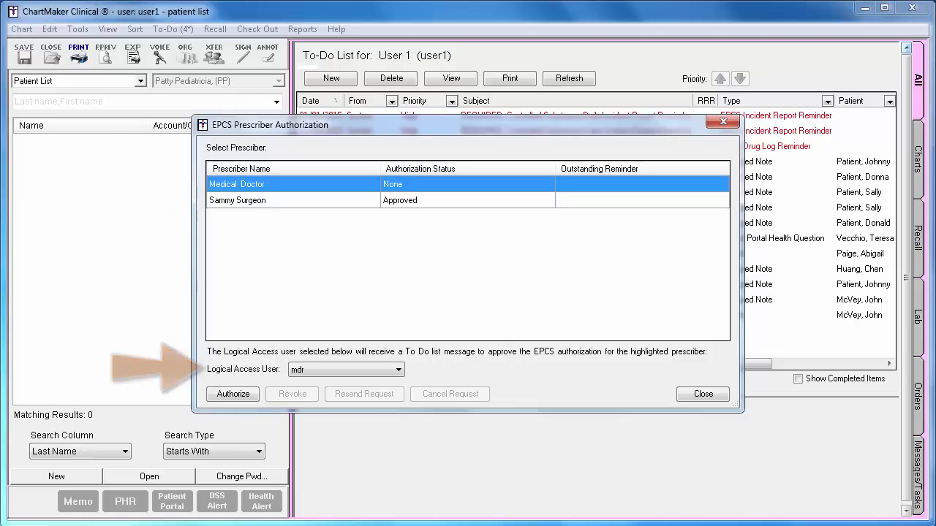
{"action": "left_click", "coordinate": [232, 394]}
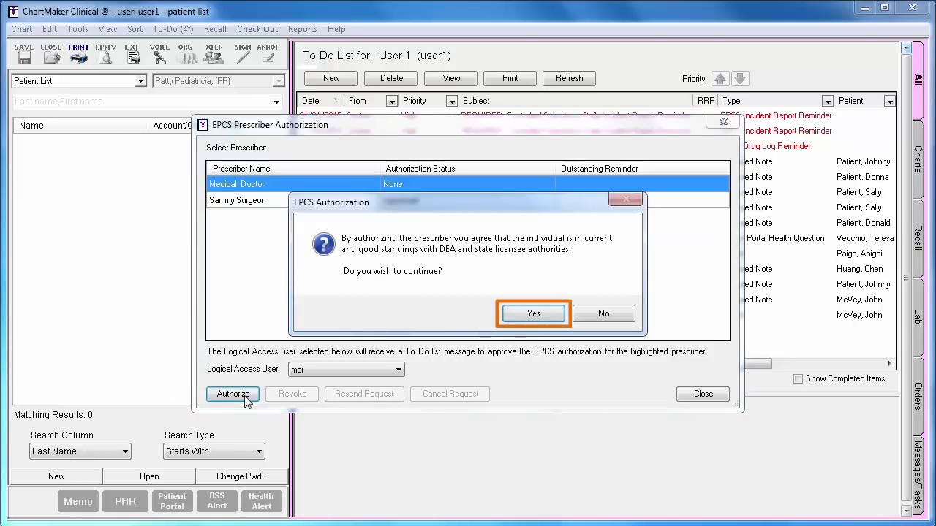
{"action": "left_click", "coordinate": [521, 318]}
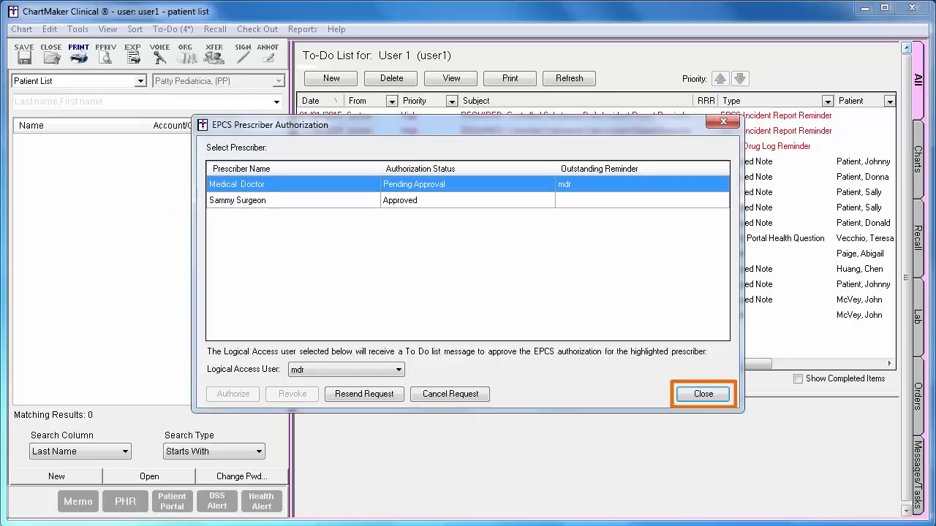
{"action": "left_click", "coordinate": [702, 394]}
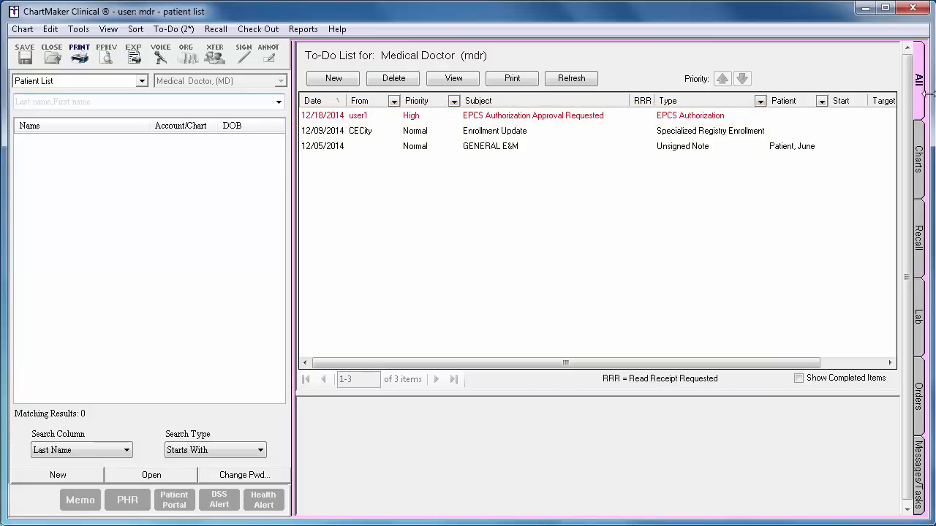
As user mdr, approve the EPCS authorization request from the to-do list, entering the token passcode to sign it
{"action": "left_click", "coordinate": [592, 117]}
{"action": "double_click", "coordinate": [651, 123]}
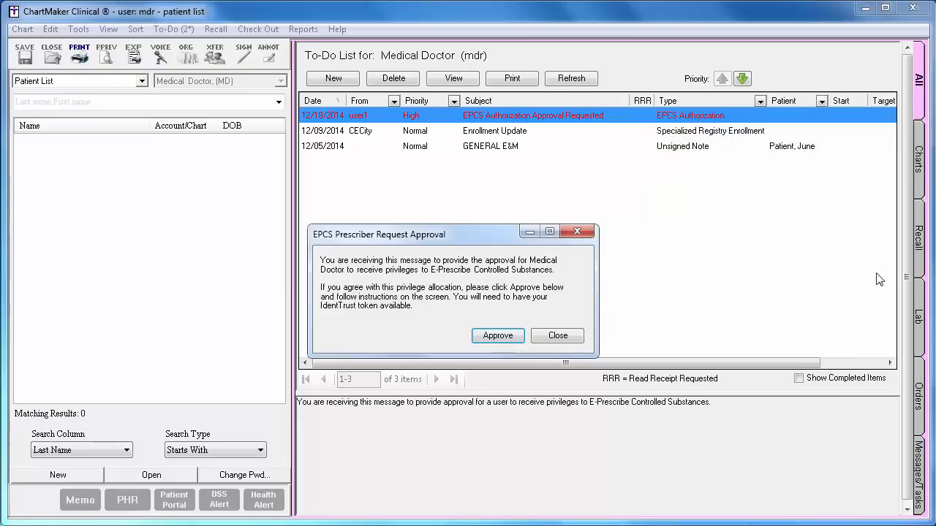
{"action": "left_click", "coordinate": [511, 338]}
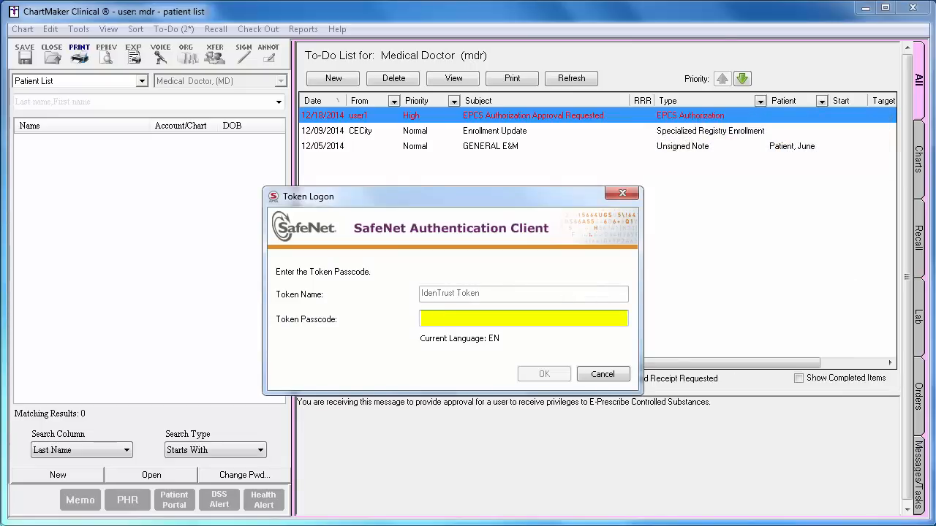
{"action": "type", "text": "•••••••••••"}
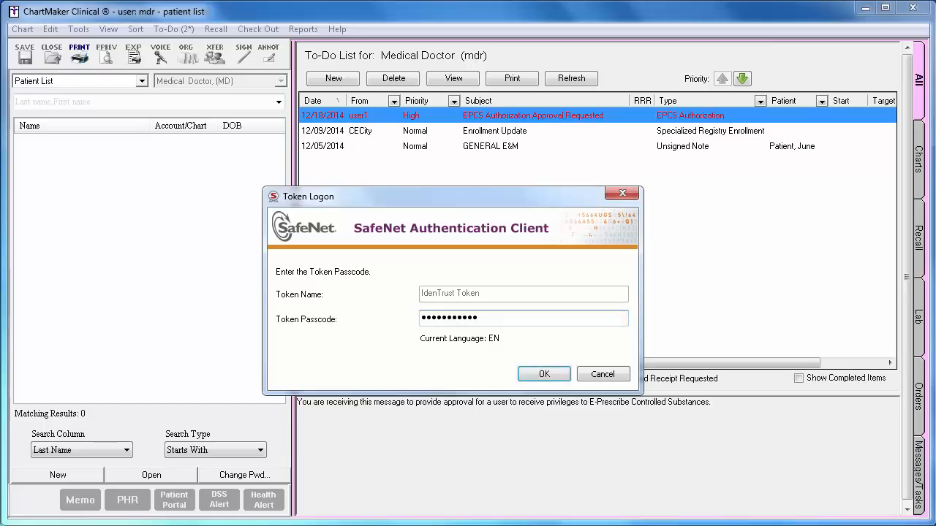
{"action": "left_click", "coordinate": [565, 374]}
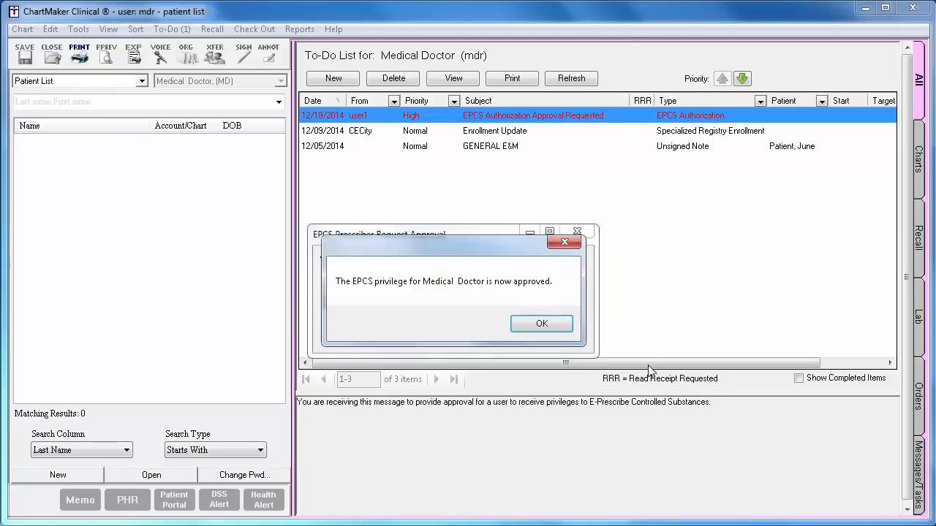
{"action": "key", "text": "Return"}
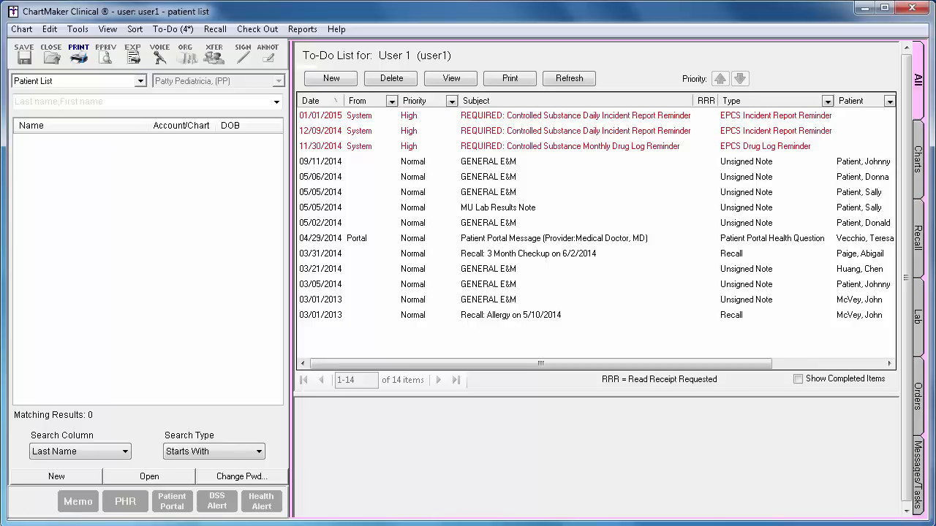
As user1, reopen EPCS Prescriber Authorization to examine the medical doctor prescriber's authorization status and revoke option, making no change
{"action": "left_click", "coordinate": [58, 30]}
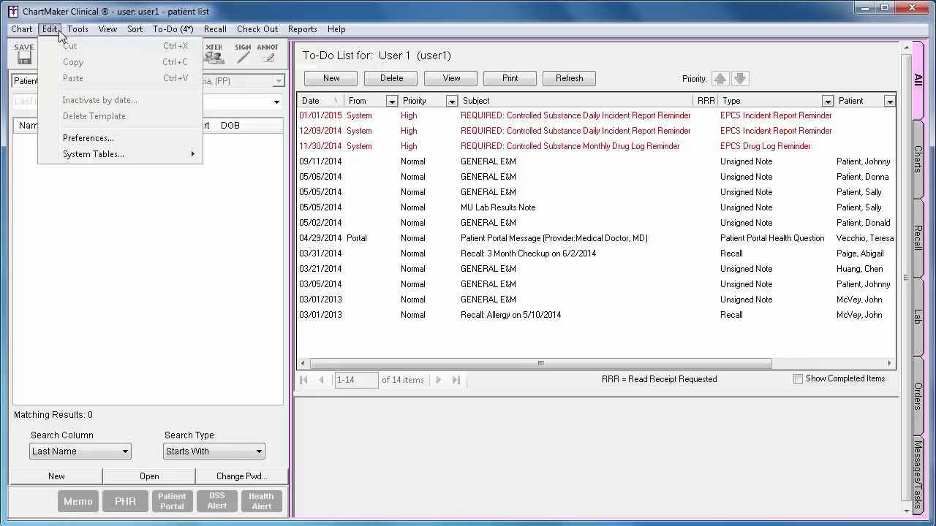
{"action": "mouse_move", "coordinate": [155, 158]}
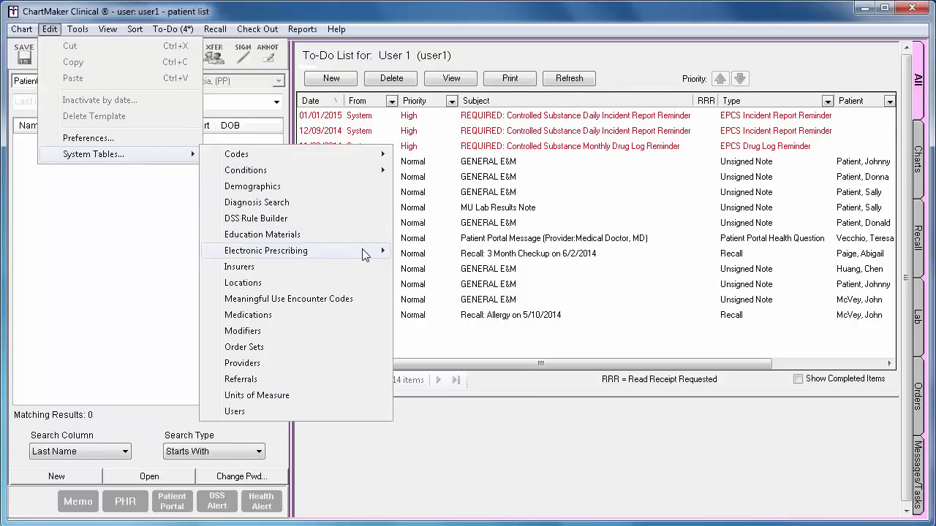
{"action": "mouse_move", "coordinate": [366, 253]}
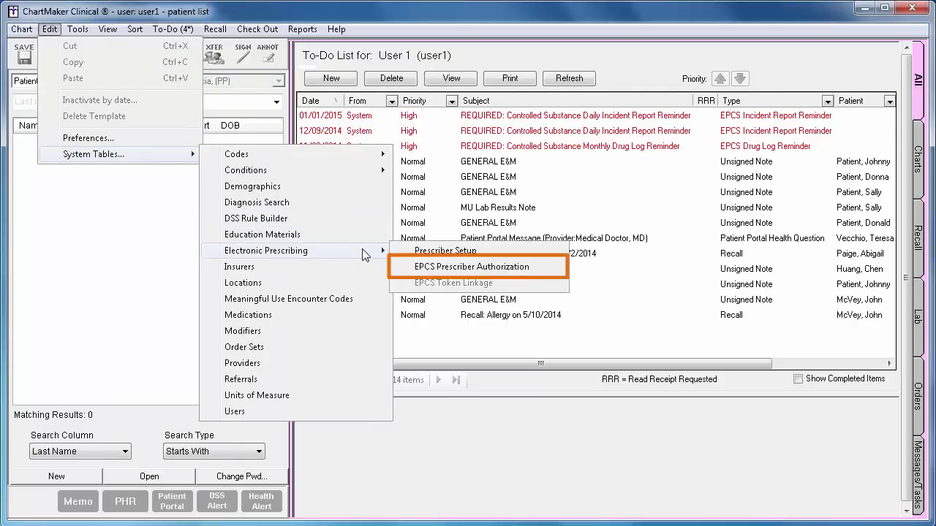
{"action": "left_click", "coordinate": [549, 274]}
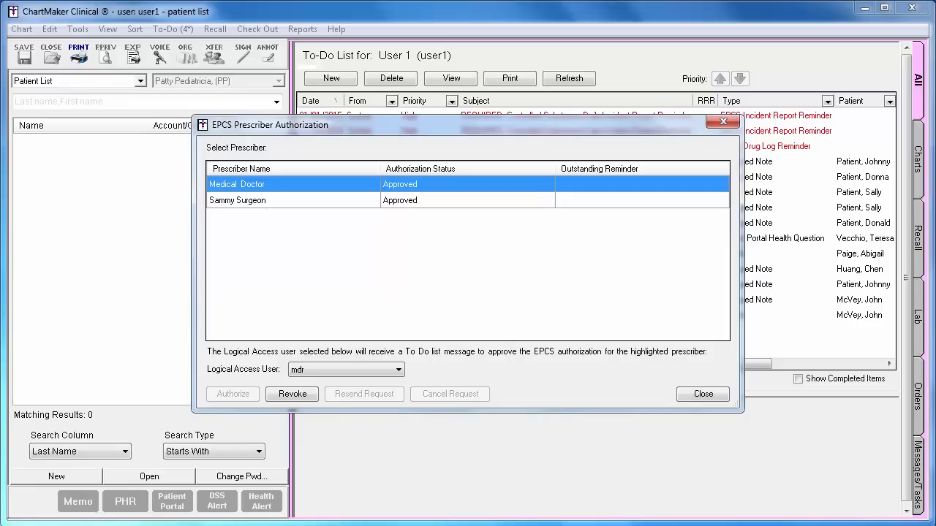
{"action": "left_click", "coordinate": [696, 397]}
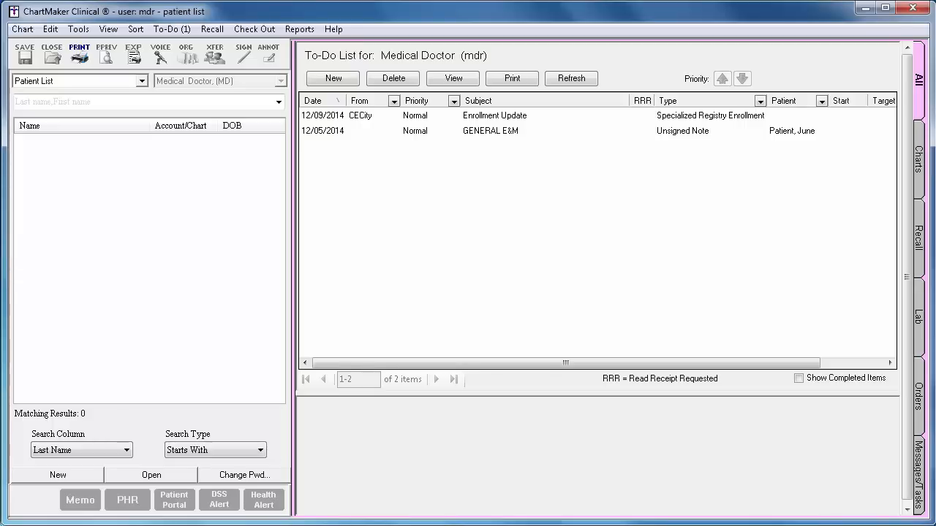
As user mdr, open the unsigned 12/05/2014 GENERAL E&M note and add Vicodin from the medication search as a new medication
{"action": "double_click", "coordinate": [807, 136]}
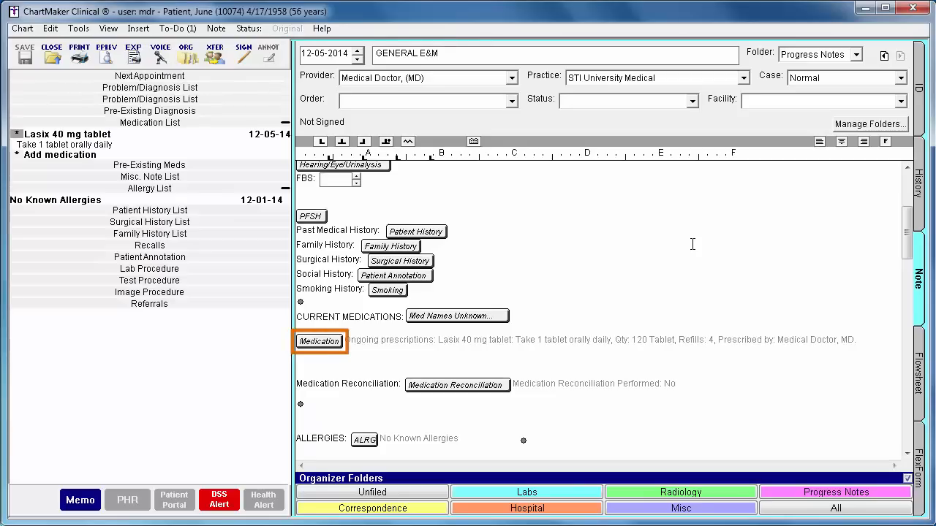
{"action": "left_click", "coordinate": [332, 342]}
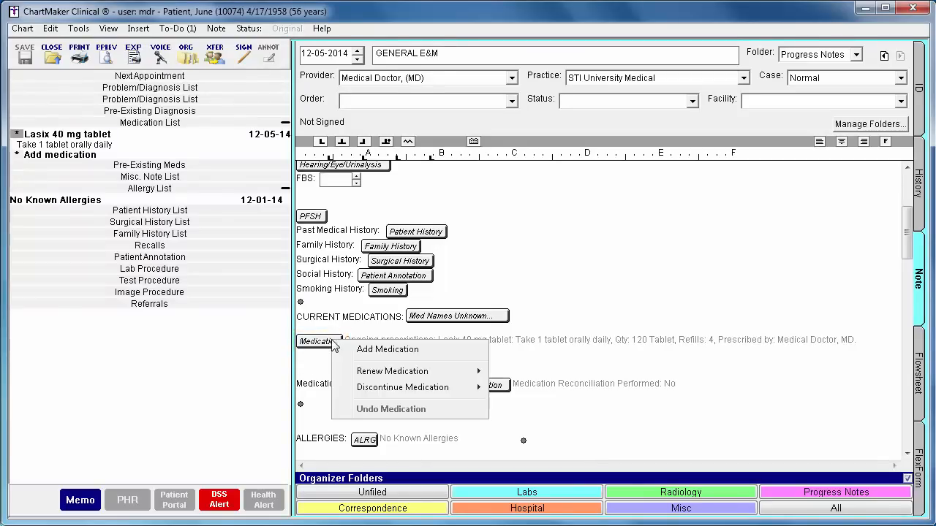
{"action": "left_click", "coordinate": [347, 349]}
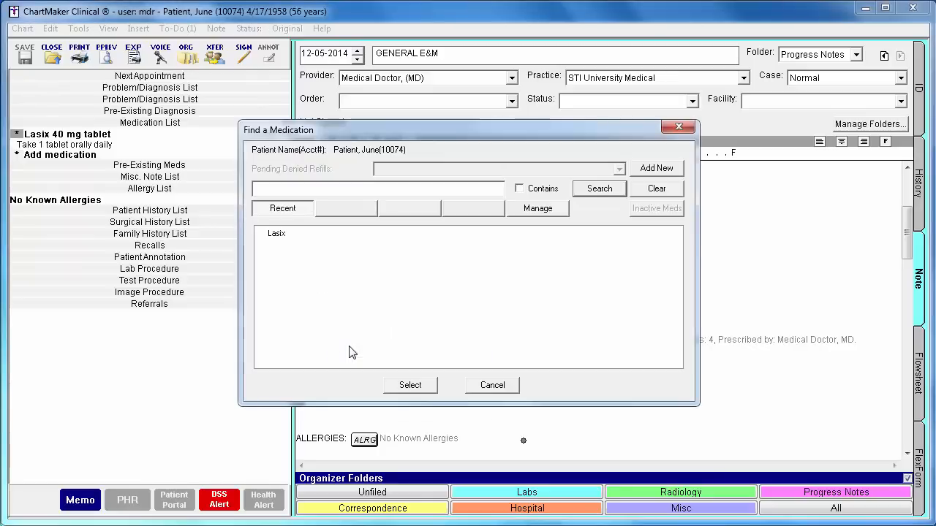
{"action": "type", "text": "vicodin"}
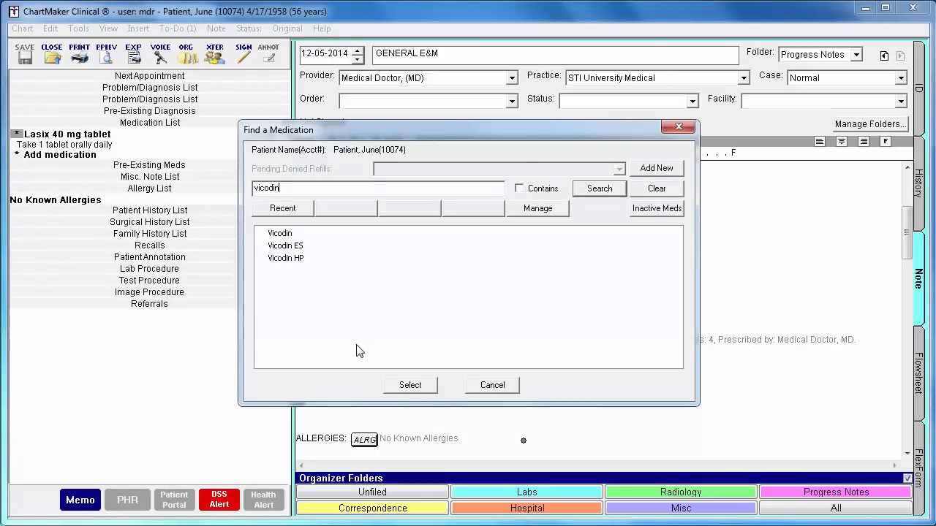
{"action": "left_click", "coordinate": [282, 234]}
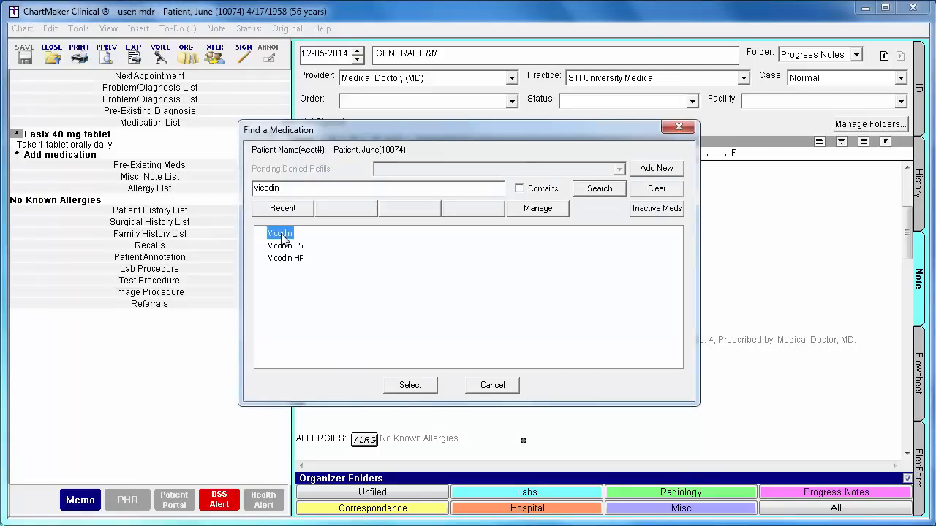
{"action": "left_click", "coordinate": [408, 386]}
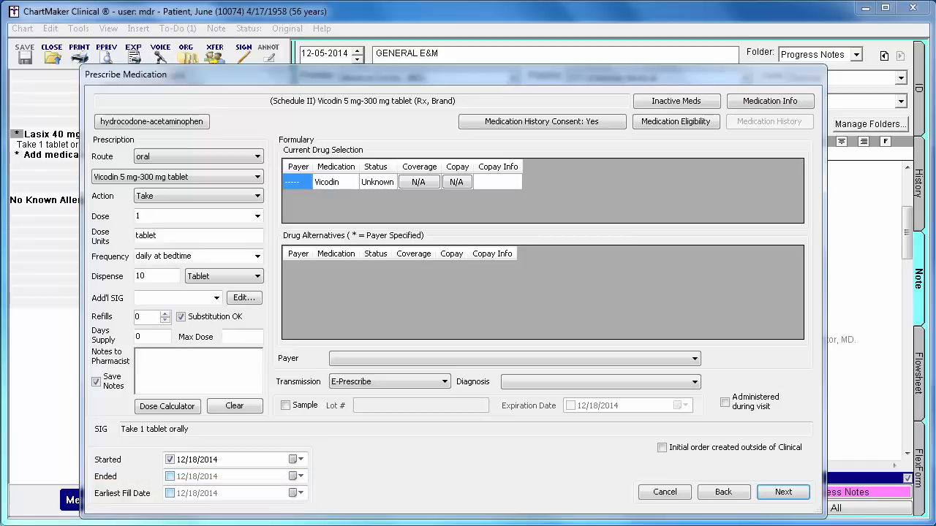
Set the Vicodin prescription's earliest fill date to 12/18/2014 and choose the EPCS-enabled CA Pharmacy 10.6MU for e-prescribing
{"action": "left_click", "coordinate": [170, 493]}
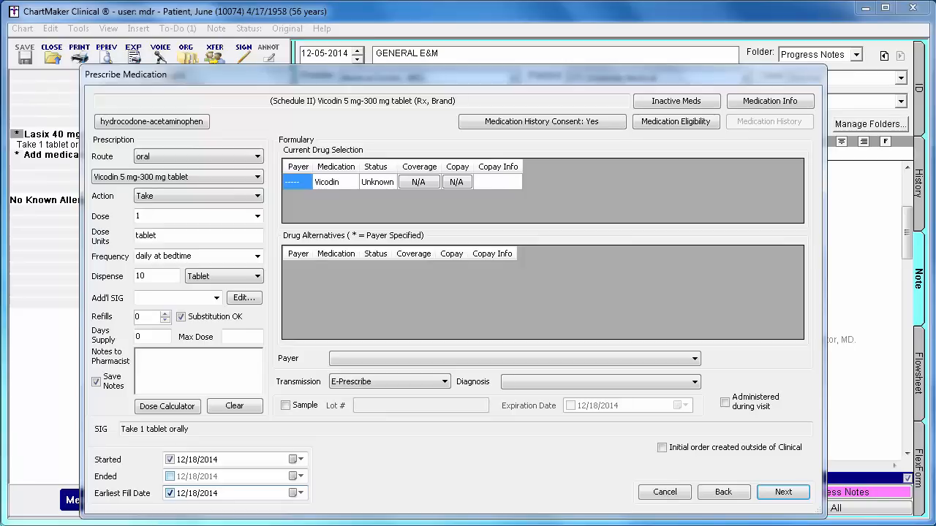
{"action": "left_click", "coordinate": [783, 492]}
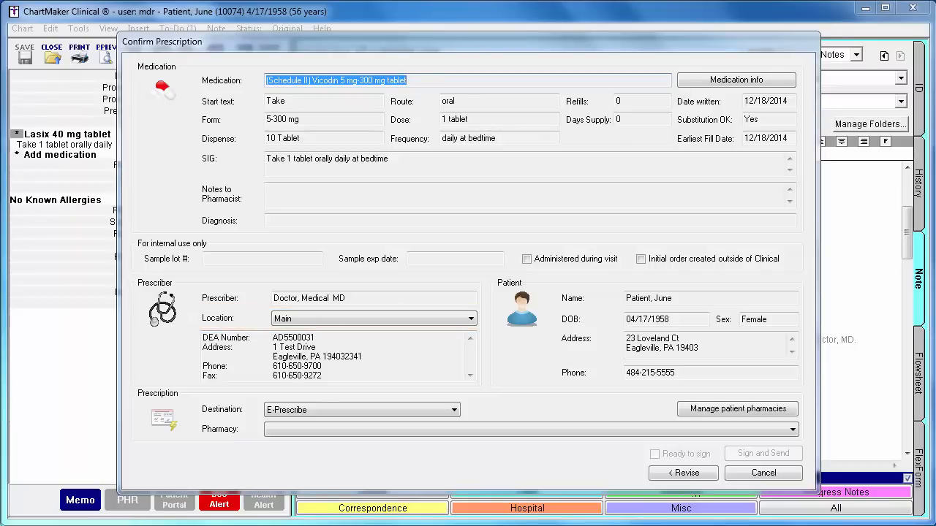
{"action": "left_click", "coordinate": [793, 429]}
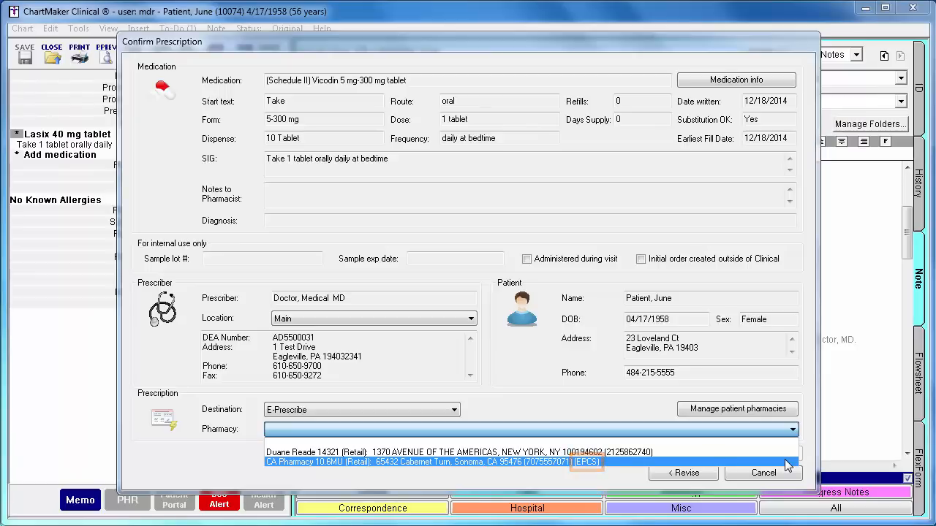
{"action": "left_click", "coordinate": [787, 462]}
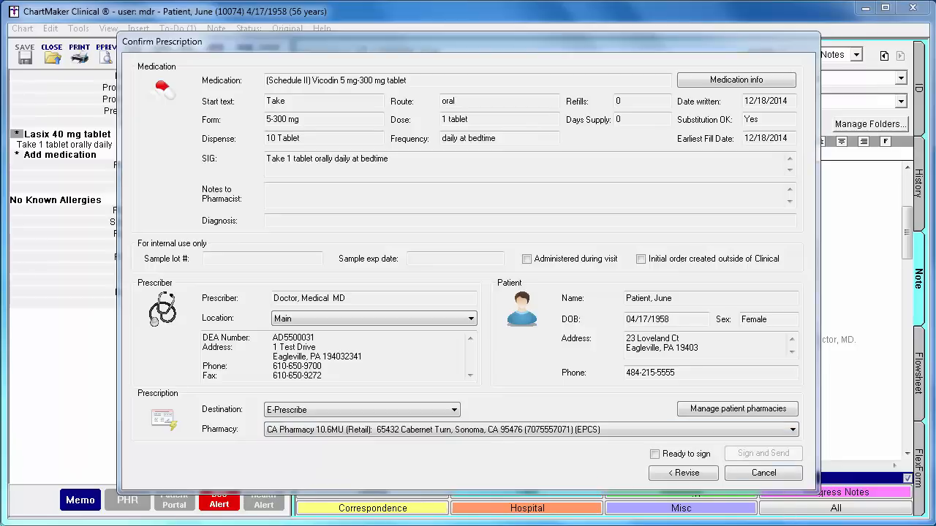
Mark the Vicodin prescription ready to sign, then sign and send it by entering the token passcode
{"action": "left_click", "coordinate": [656, 455]}
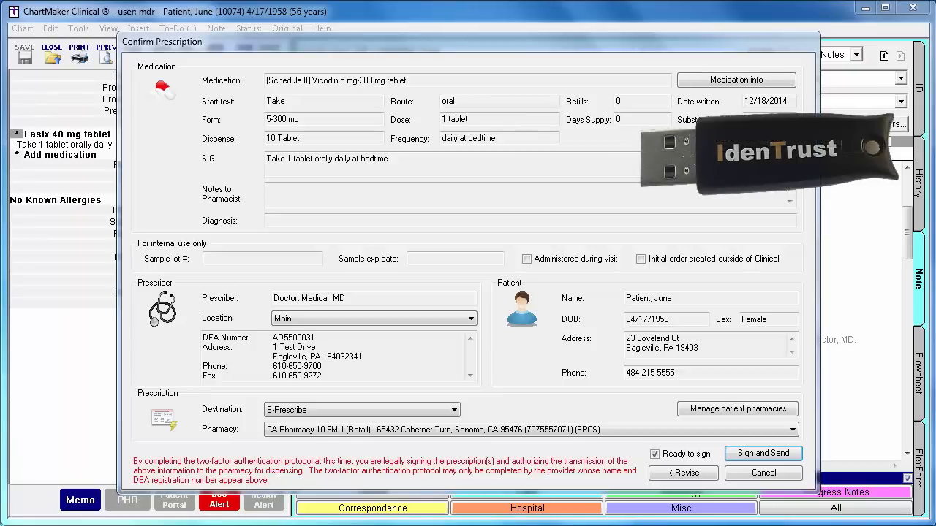
{"action": "left_click", "coordinate": [755, 455]}
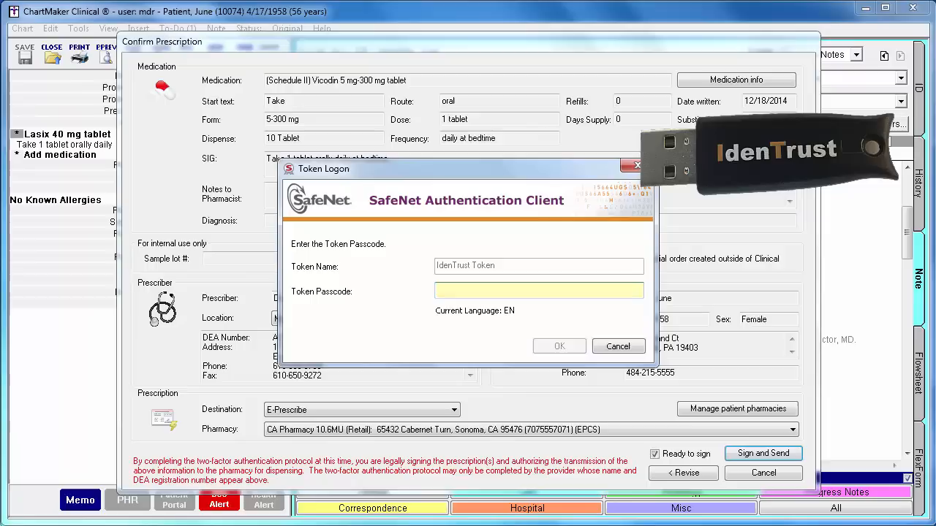
{"action": "type", "text": "●●●●●●●●●●●"}
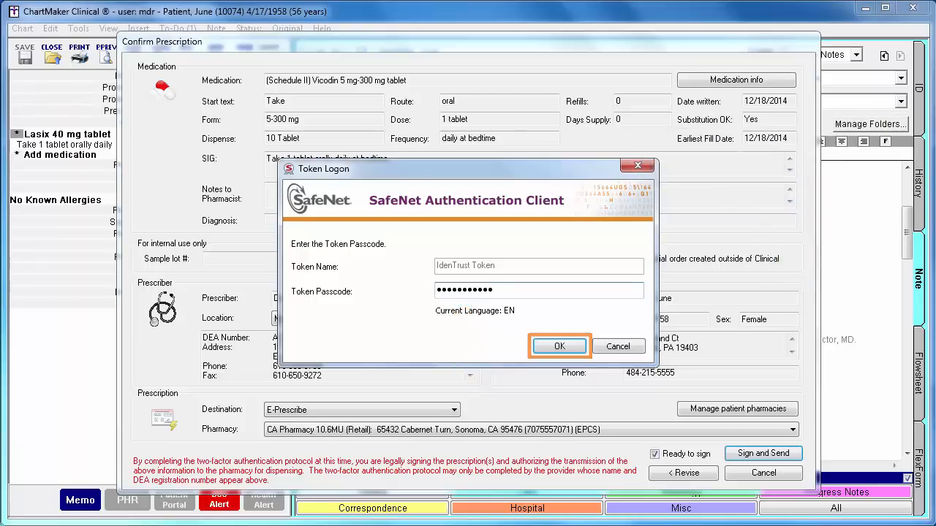
{"action": "left_click", "coordinate": [560, 347]}
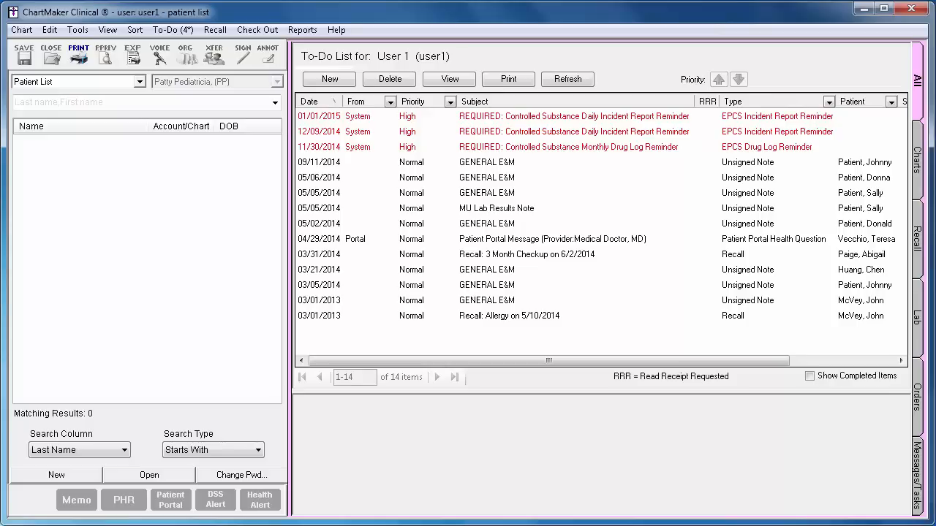
As user1, open the EPCS Audit Trail and refresh its report for 12-18-2014 to 12-19-2014 without restricting it to incidents
{"action": "left_click", "coordinate": [22, 31]}
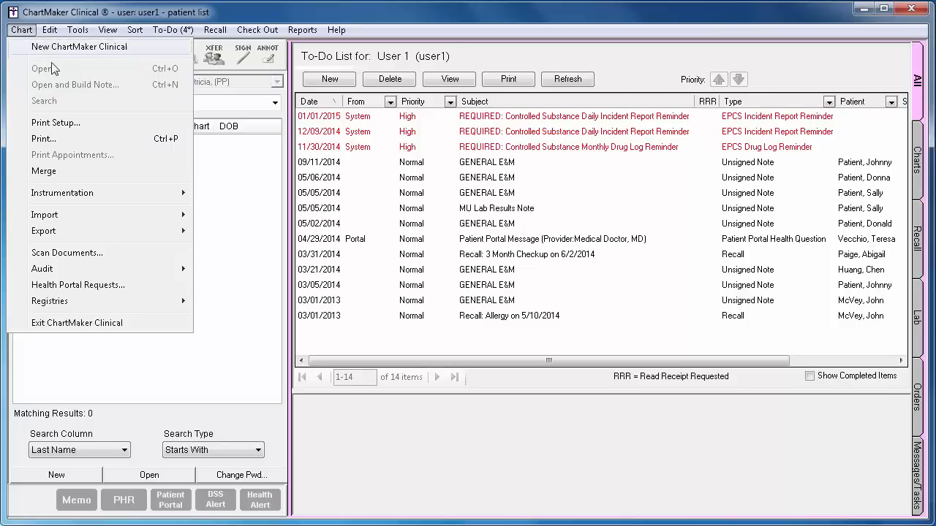
{"action": "mouse_move", "coordinate": [160, 278]}
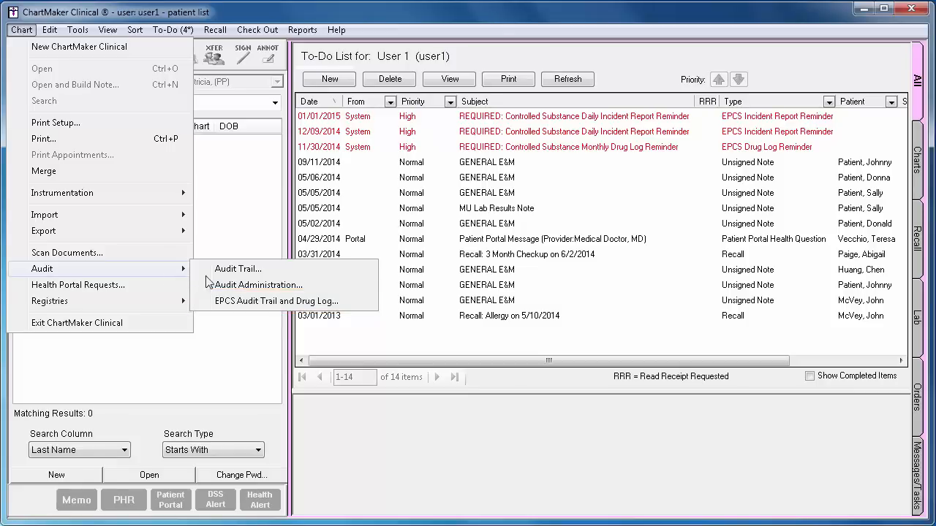
{"action": "left_click", "coordinate": [364, 300]}
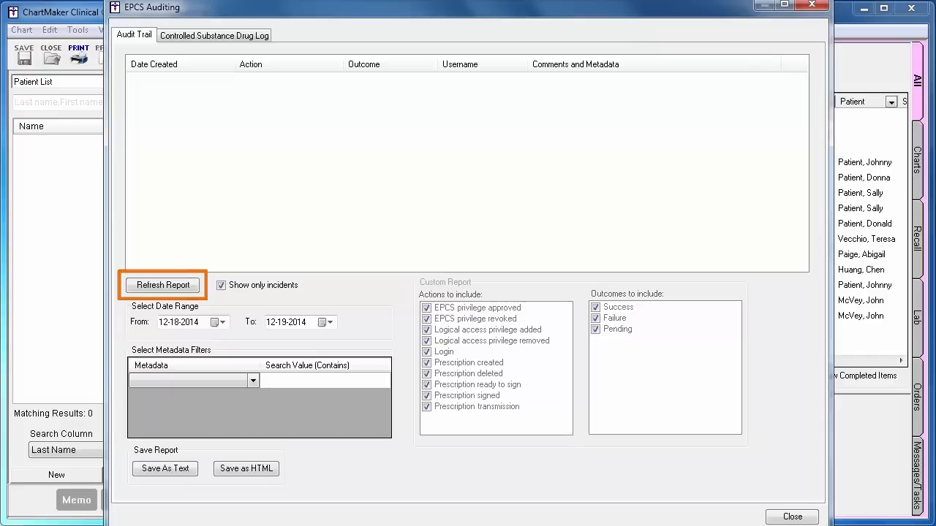
{"action": "left_click", "coordinate": [221, 285]}
{"action": "left_click", "coordinate": [169, 286]}
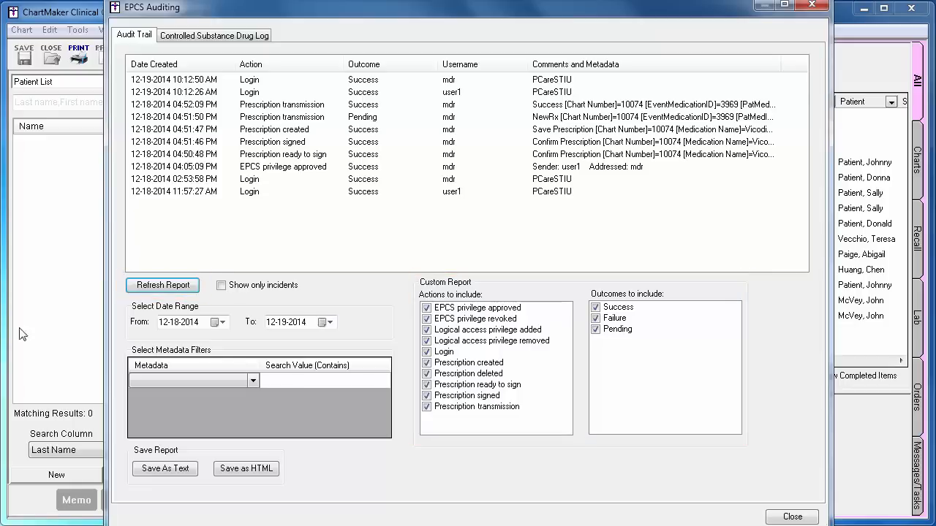
Exclude Login actions from the audit trail report, refresh it, and examine the available metadata filters without choosing one
{"action": "left_click", "coordinate": [426, 352]}
{"action": "left_click", "coordinate": [194, 289]}
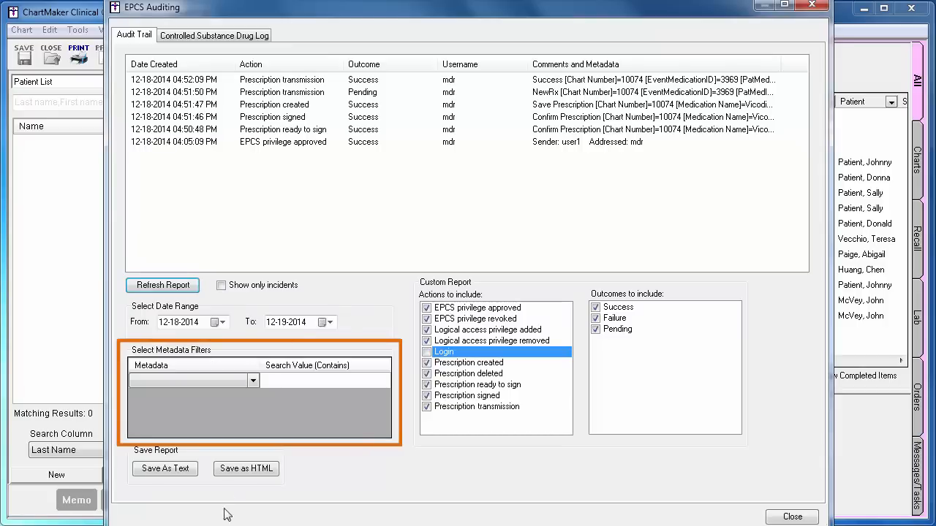
{"action": "left_click", "coordinate": [253, 382]}
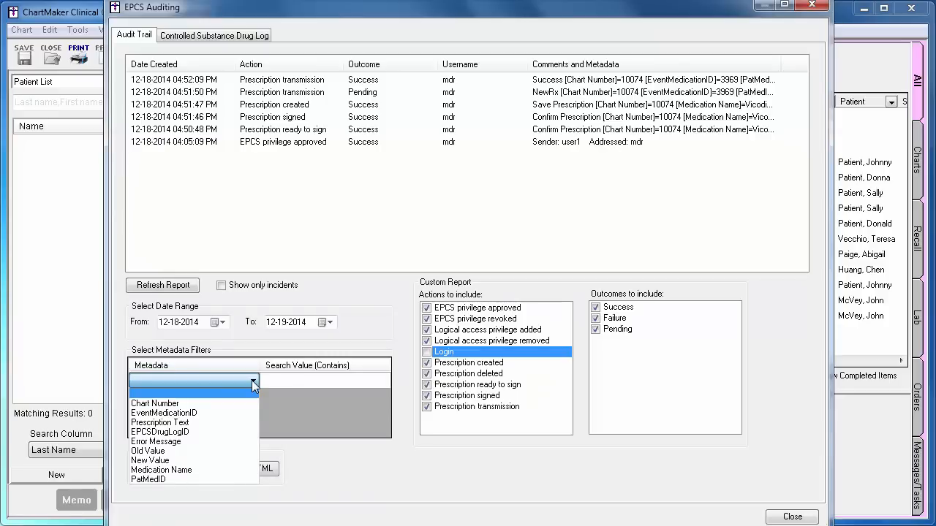
{"action": "left_click", "coordinate": [252, 380]}
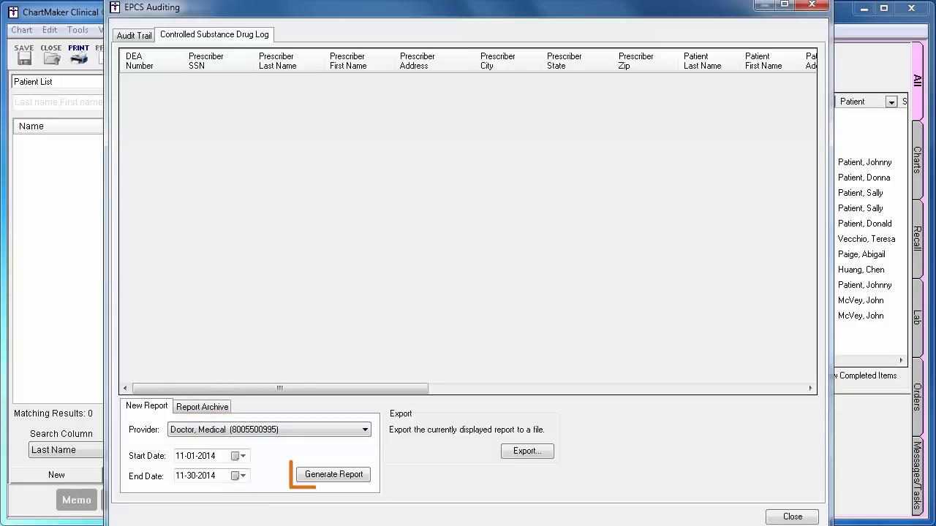
Generate the medical doctor's Controlled Substance Drug Log report for 11-01-2014 to 12-19-2014
{"action": "left_click", "coordinate": [240, 476]}
{"action": "left_click", "coordinate": [267, 460]}
{"action": "left_click", "coordinate": [314, 476]}
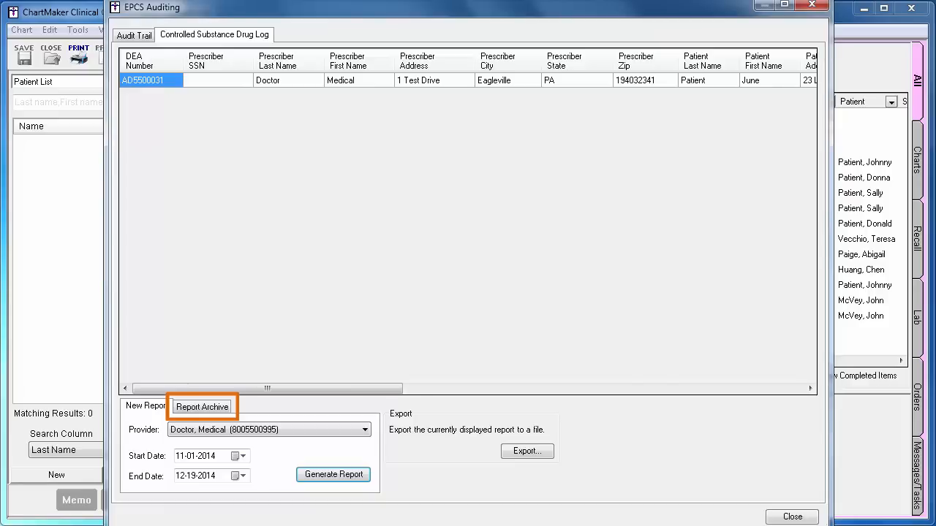
View the surgeon's archived drug log report generated by mdr on 12-05-2014, covering 11-01-2014 to 12-05-2014
{"action": "left_click", "coordinate": [205, 407]}
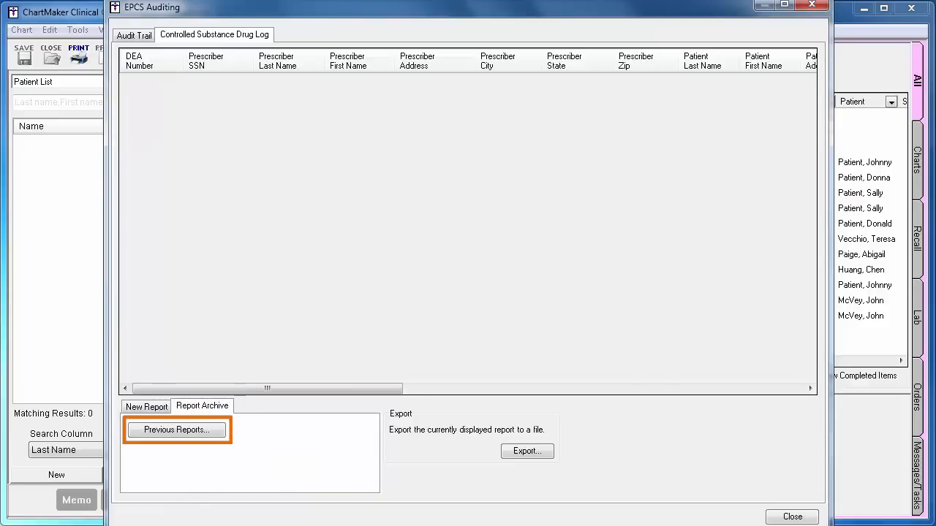
{"action": "left_click", "coordinate": [179, 431]}
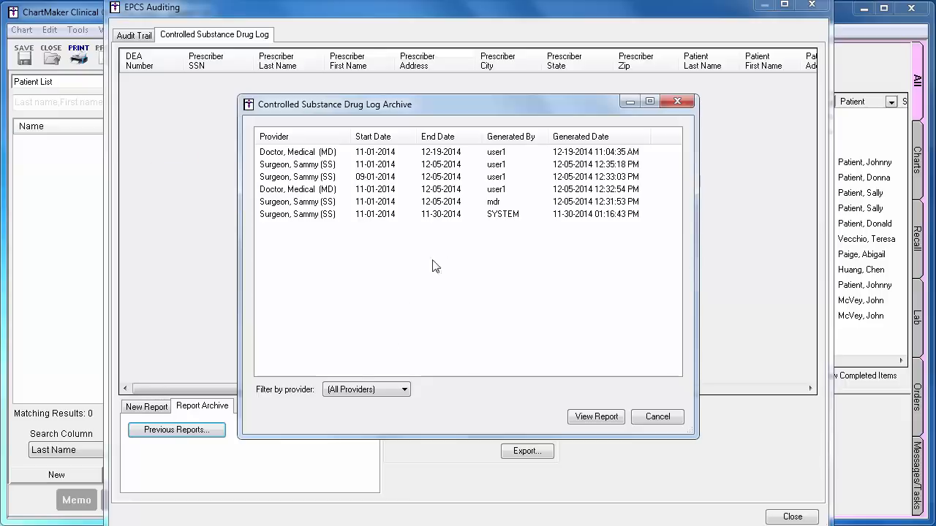
{"action": "left_click", "coordinate": [457, 205]}
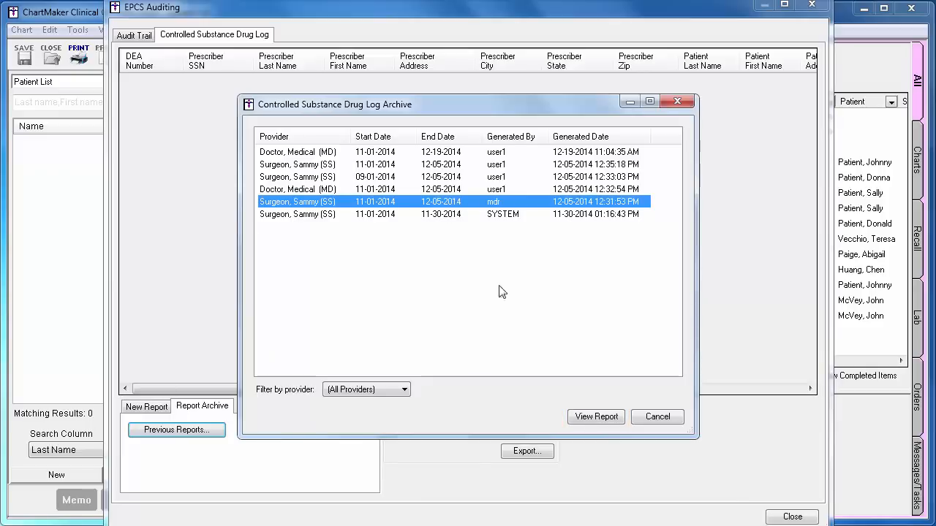
{"action": "left_click", "coordinate": [581, 419]}
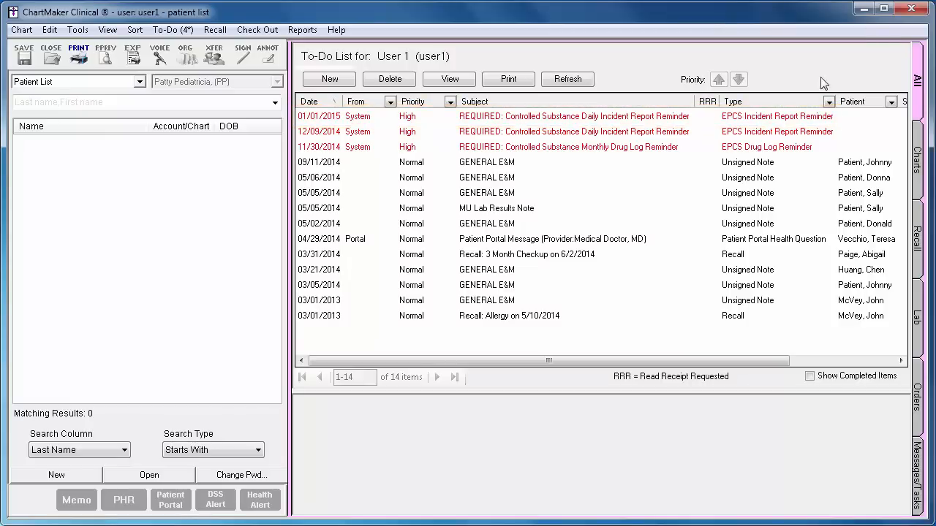
Open the 01/01/2015 daily incident report reminder as user1 and the 11/30/2014 monthly drug log reminder as user SS
{"action": "double_click", "coordinate": [779, 116]}
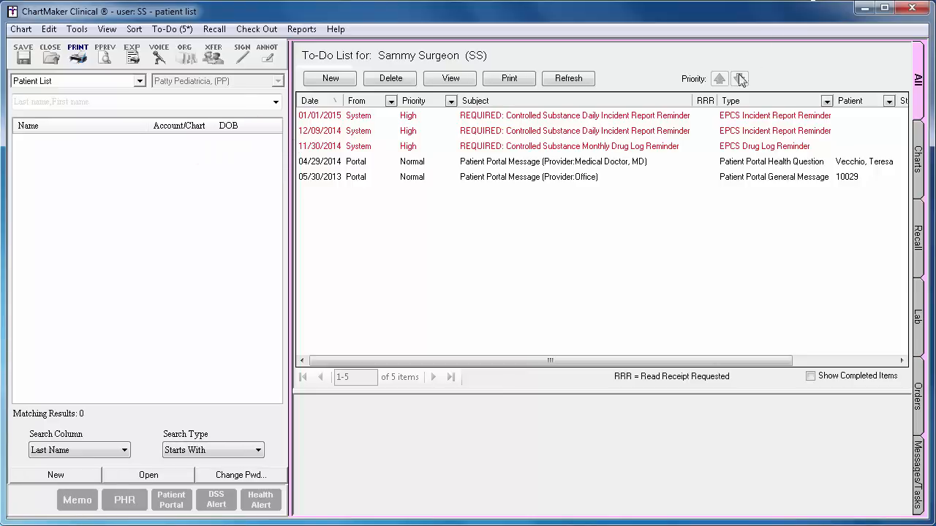
{"action": "left_click", "coordinate": [688, 147]}
{"action": "double_click", "coordinate": [688, 147]}
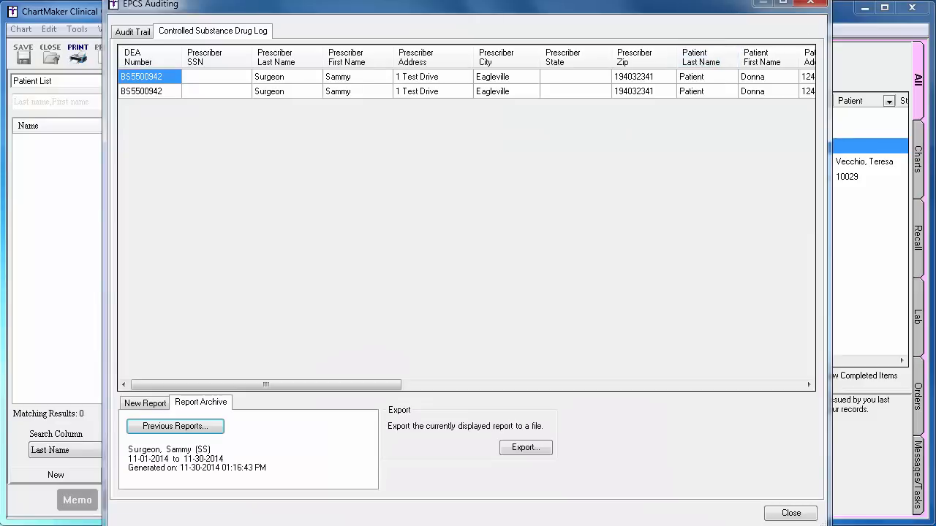